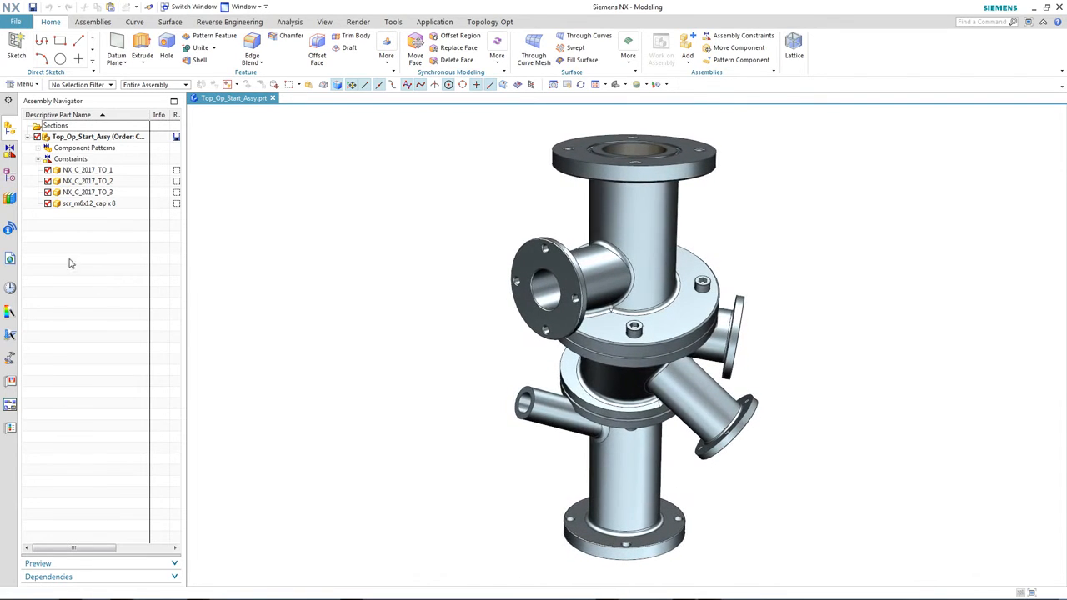
Open the recent part NX Connections 2017 Top Op Start.prt and arrange Top_Op_Start_Assy.prt in a separate window beside it
click(10, 286)
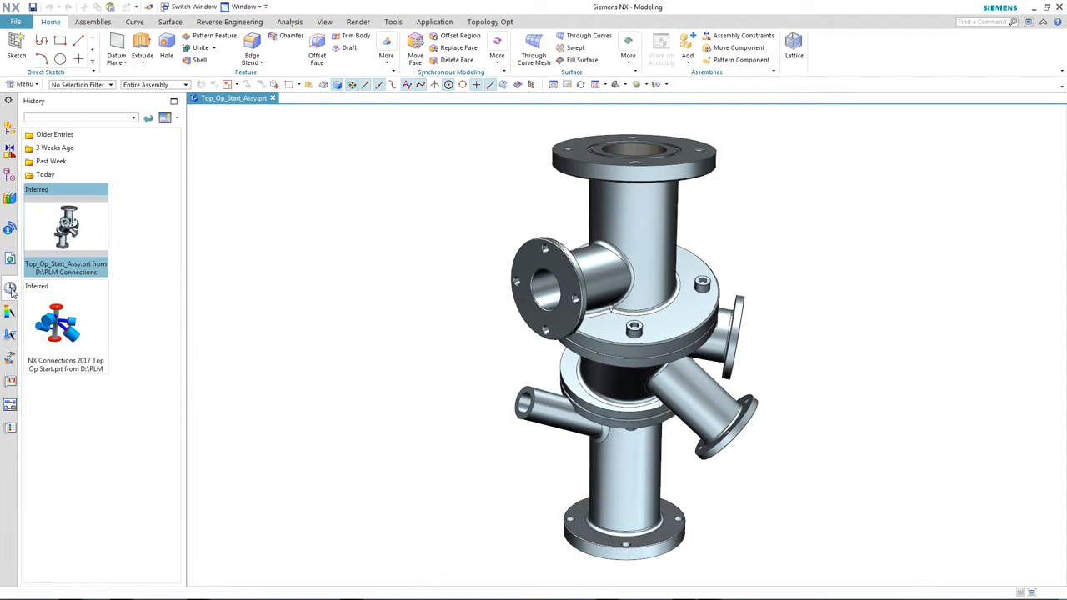
click(68, 315)
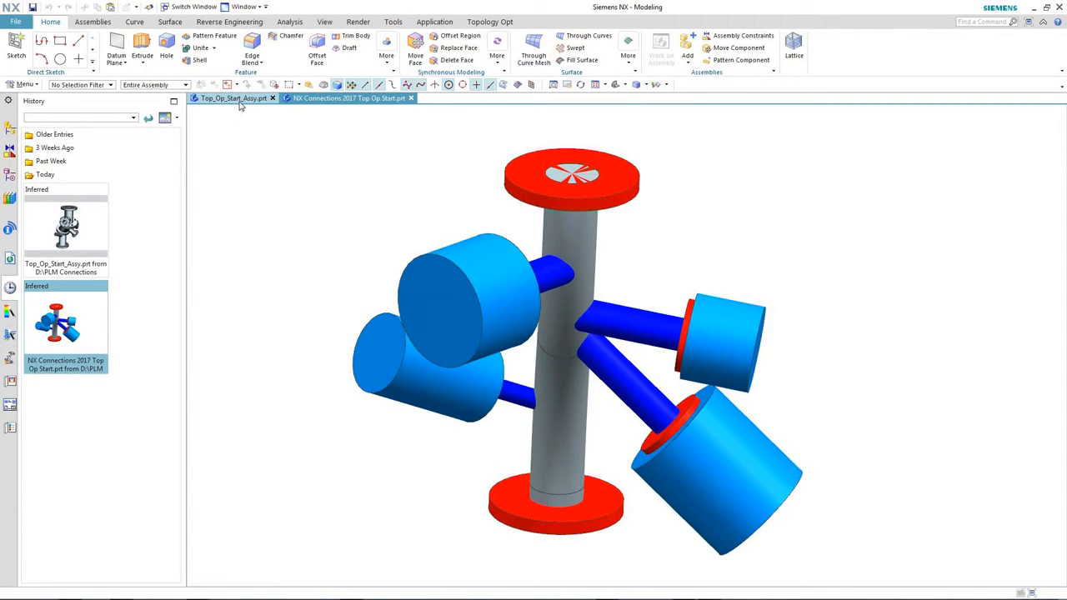
drag(239, 100, 649, 346)
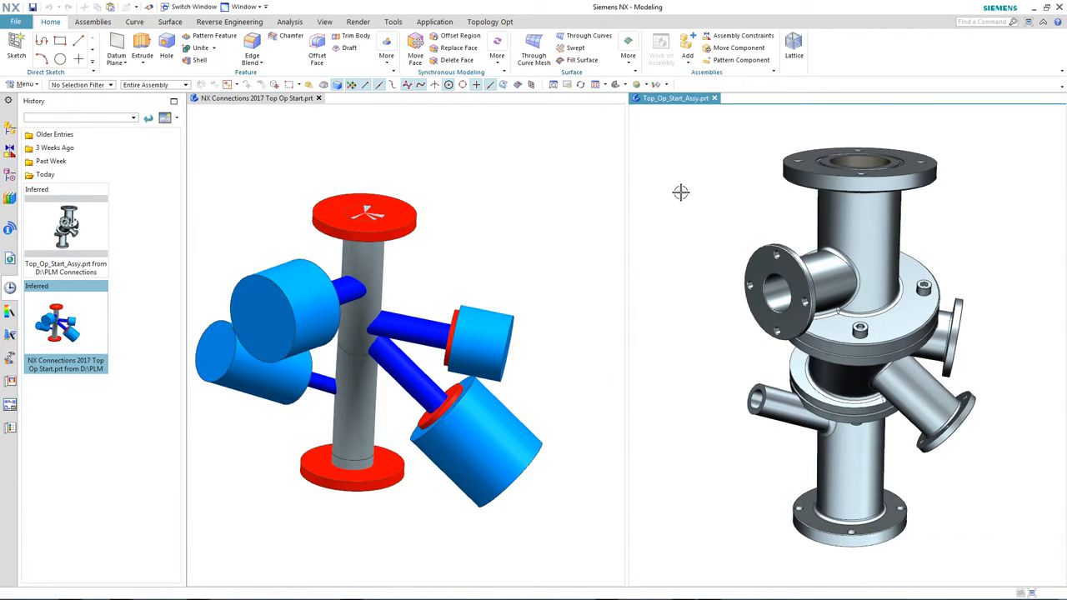
Make NX Connections 2017 Top Op Start.prt the active part and show its hidden Feature Group (3)
click(10, 150)
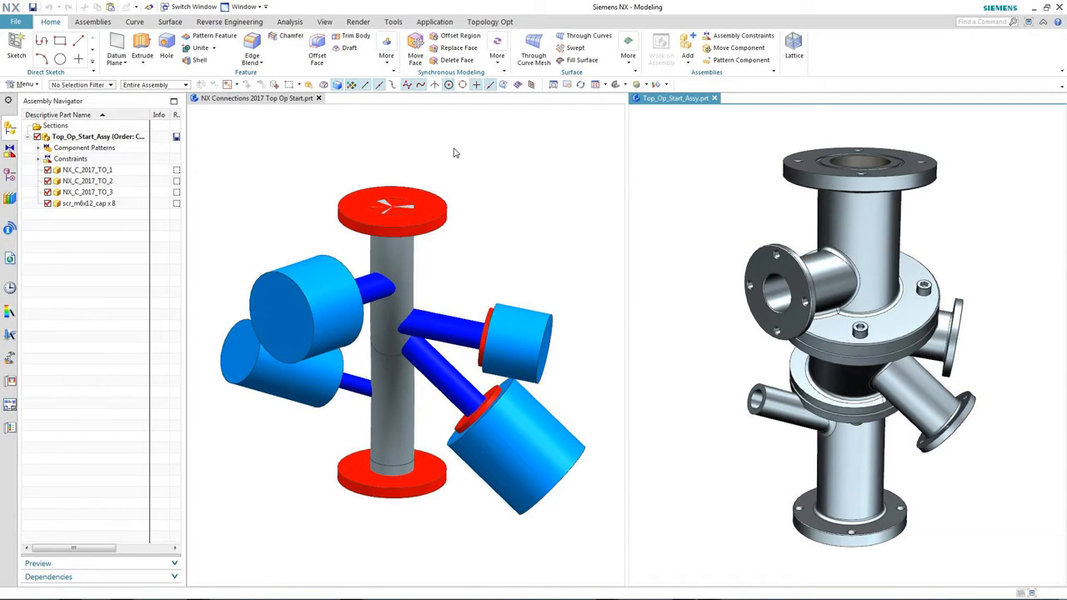
click(454, 153)
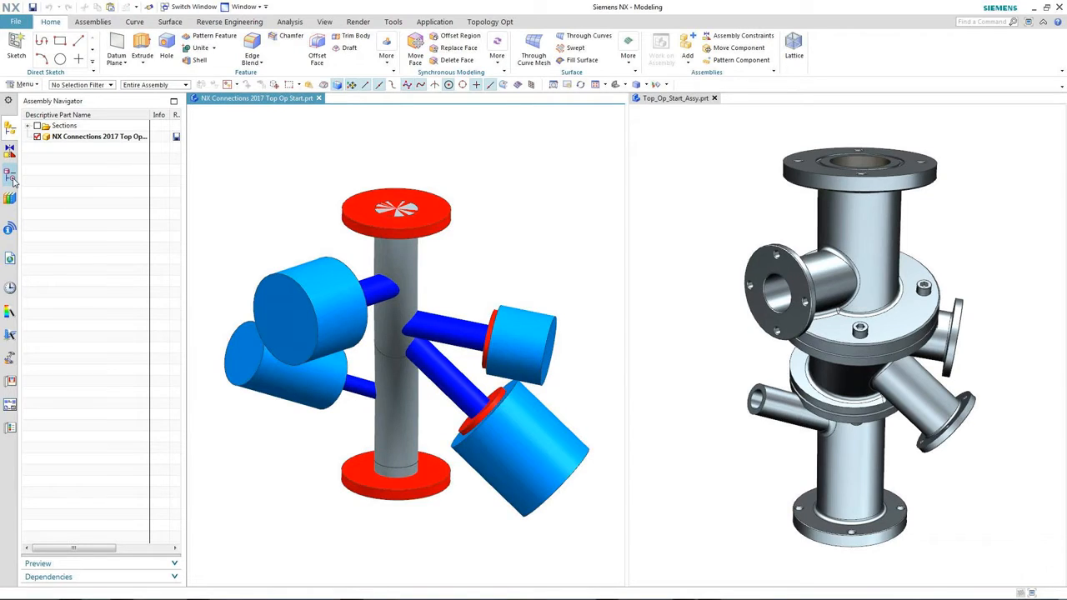
click(10, 175)
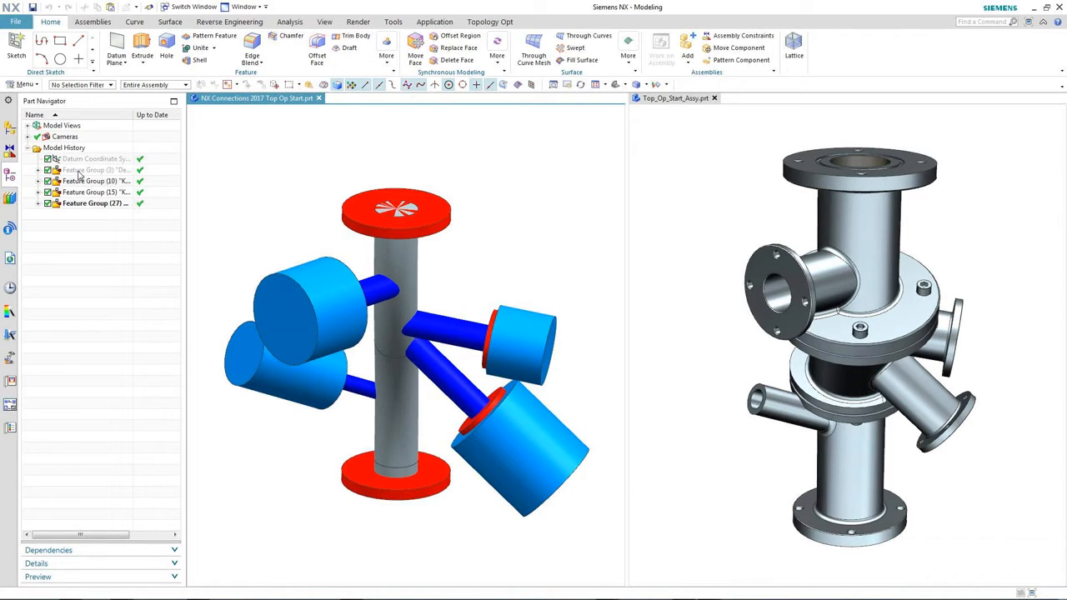
right_click(93, 170)
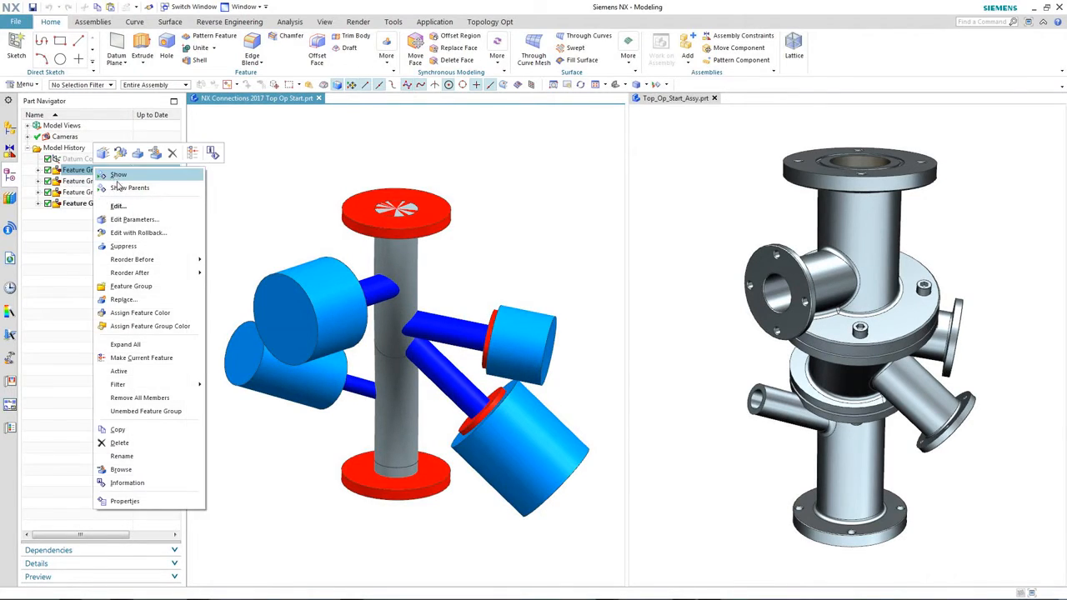
click(123, 182)
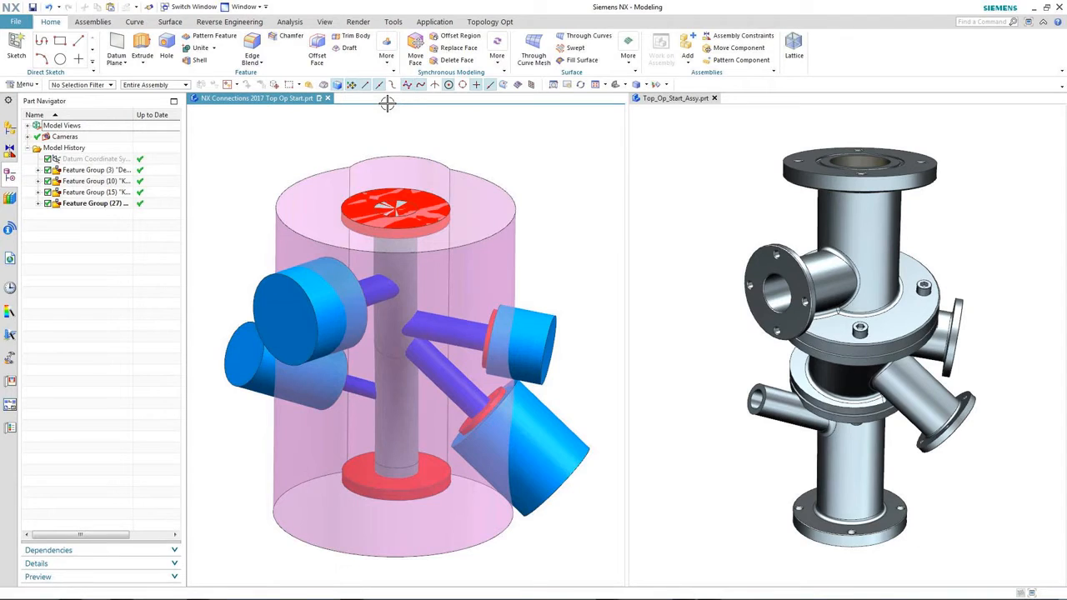
Select the large outer cylindrical body as the topology optimization design space
click(492, 22)
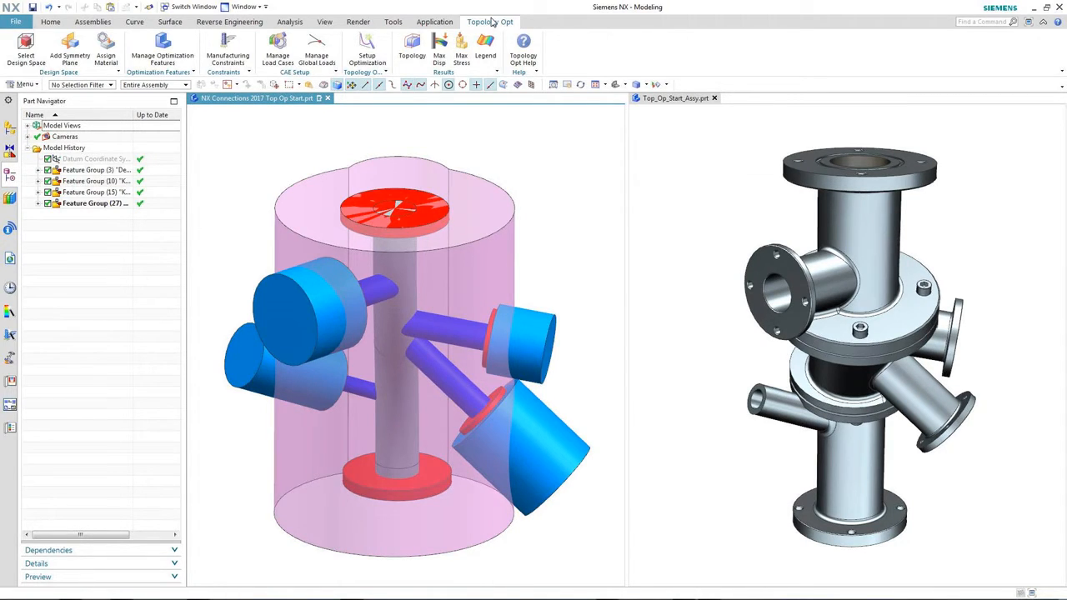
click(12, 55)
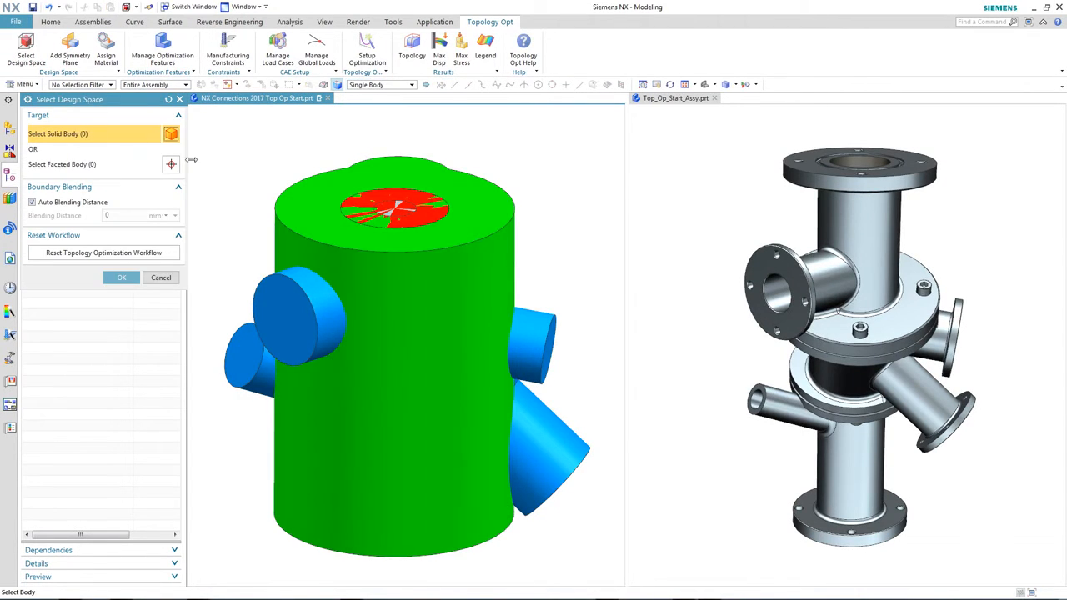
click(306, 204)
click(122, 278)
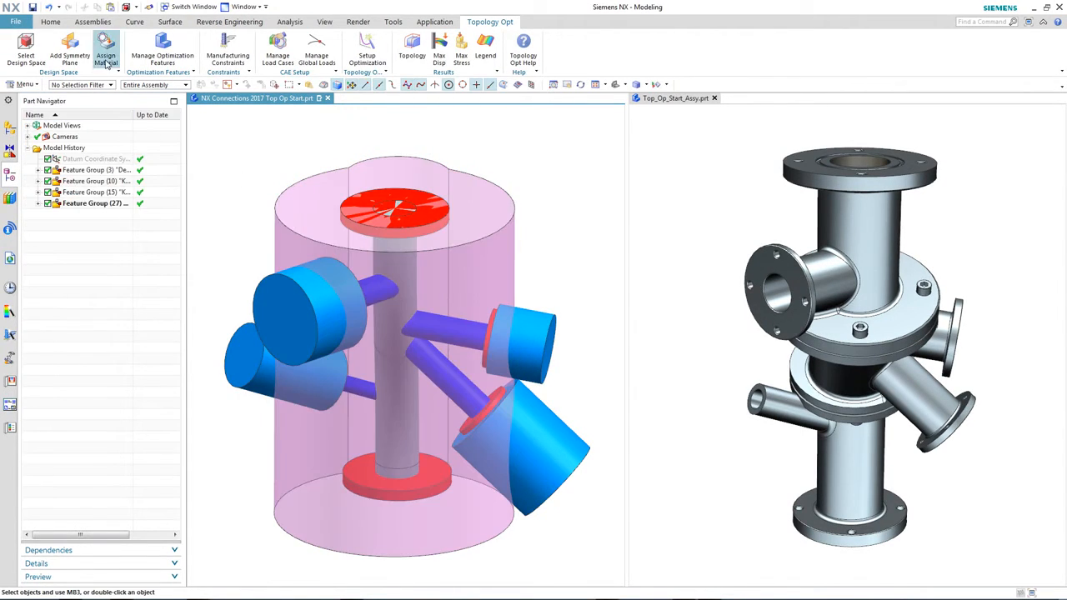
Assign the local material Steel to the large cylindrical design space body
click(105, 45)
click(106, 254)
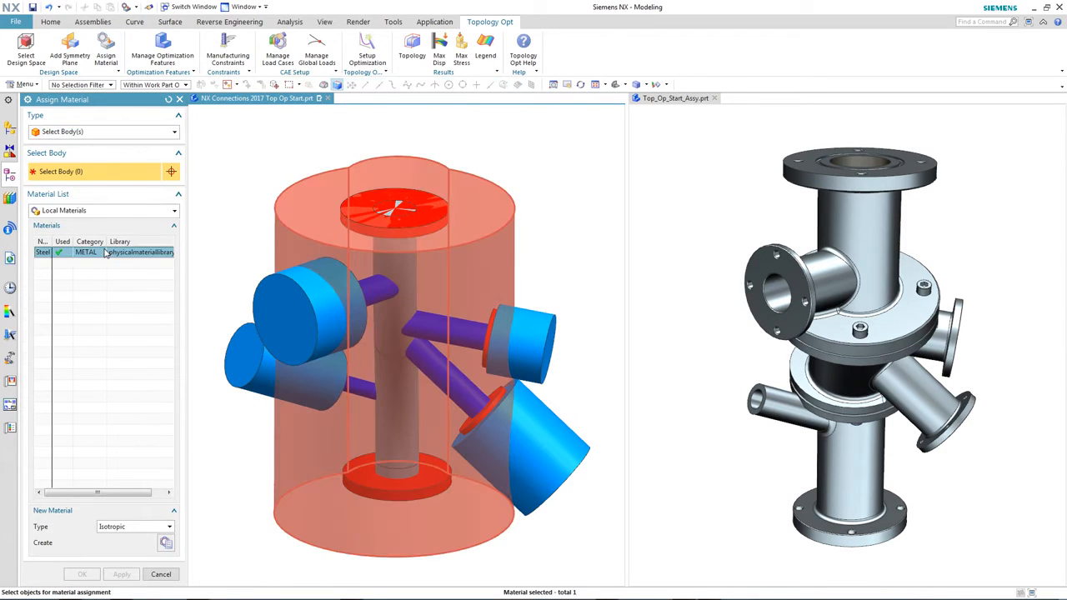
click(299, 215)
middle_click(249, 193)
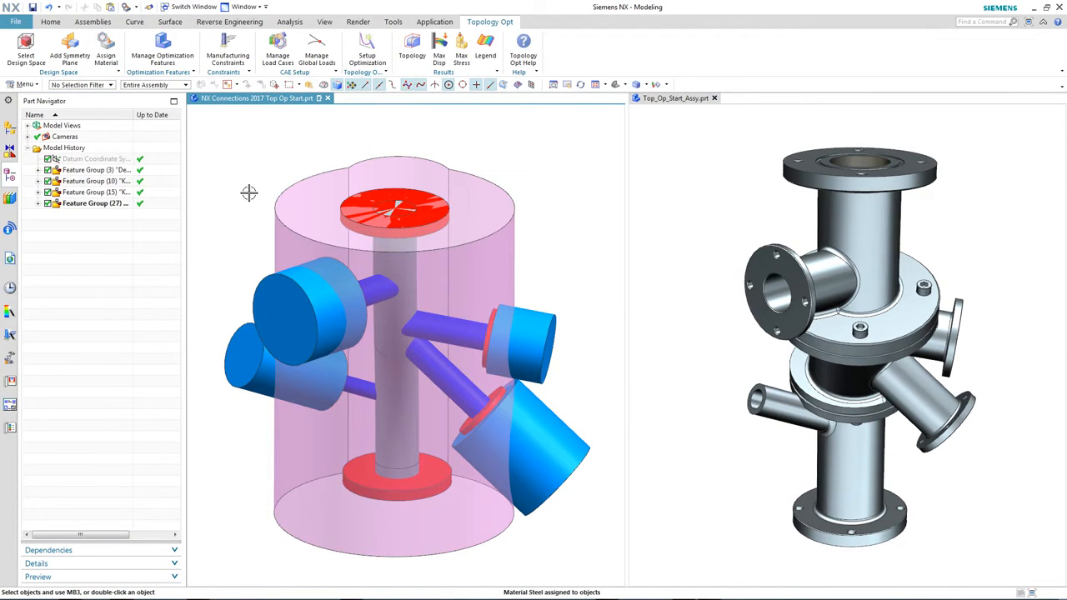
Examine the keep-in/out and offset thickness properties of the optimization features, including the central pipe and the branch cylinders
click(163, 49)
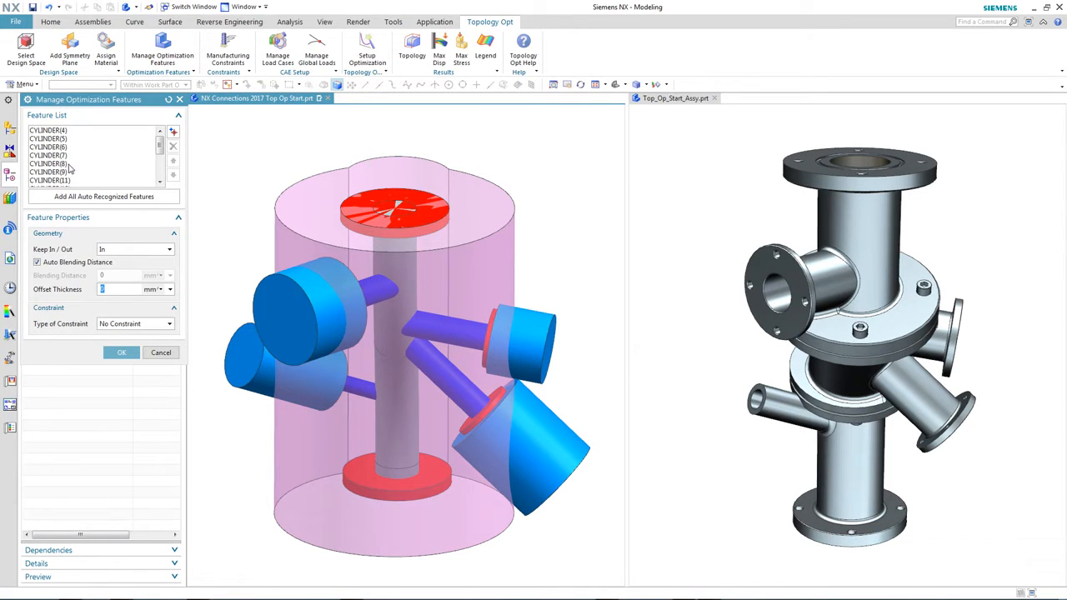
click(94, 171)
scroll(93, 171, down, 2)
scroll(93, 171, down, 2)
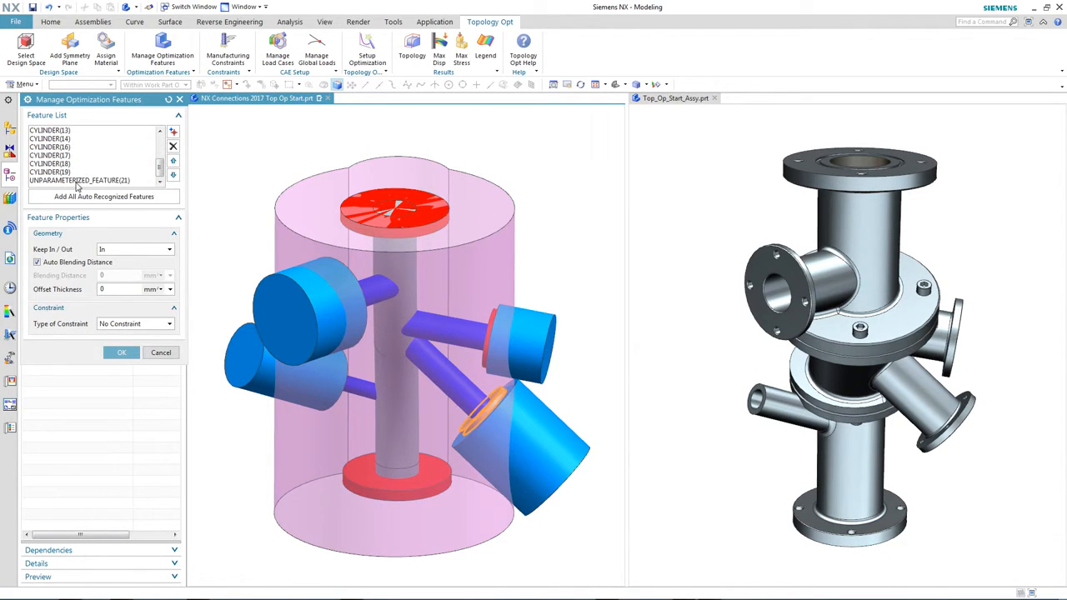
click(81, 181)
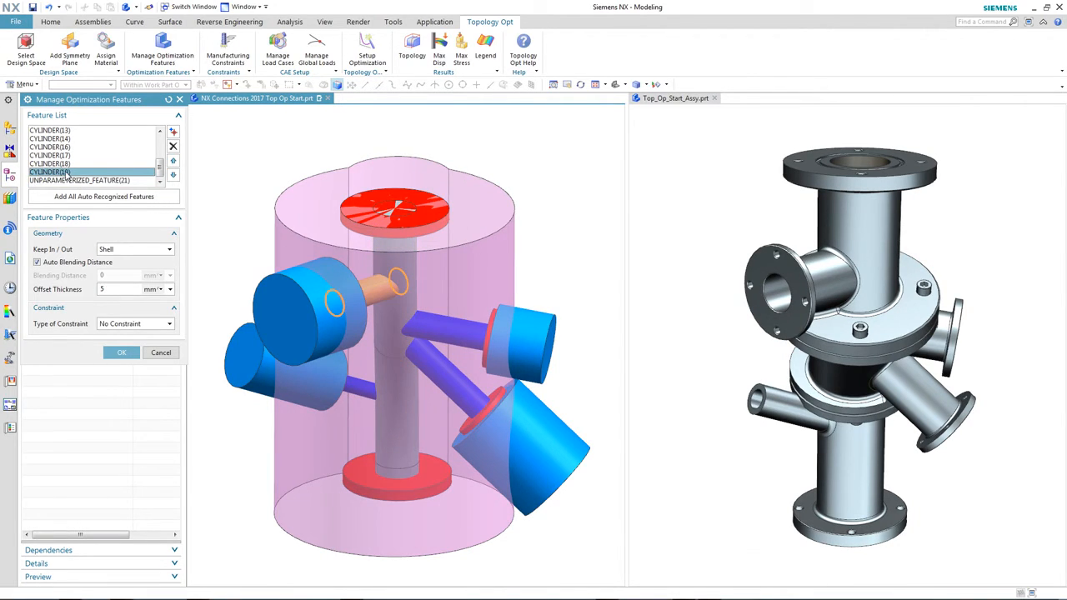
click(50, 163)
click(65, 155)
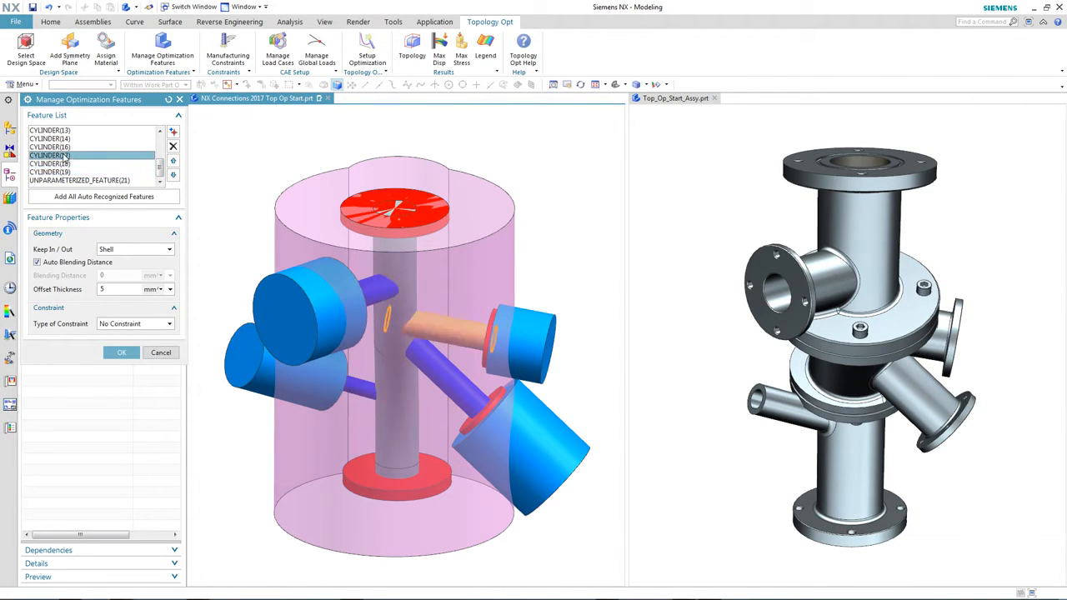
click(121, 353)
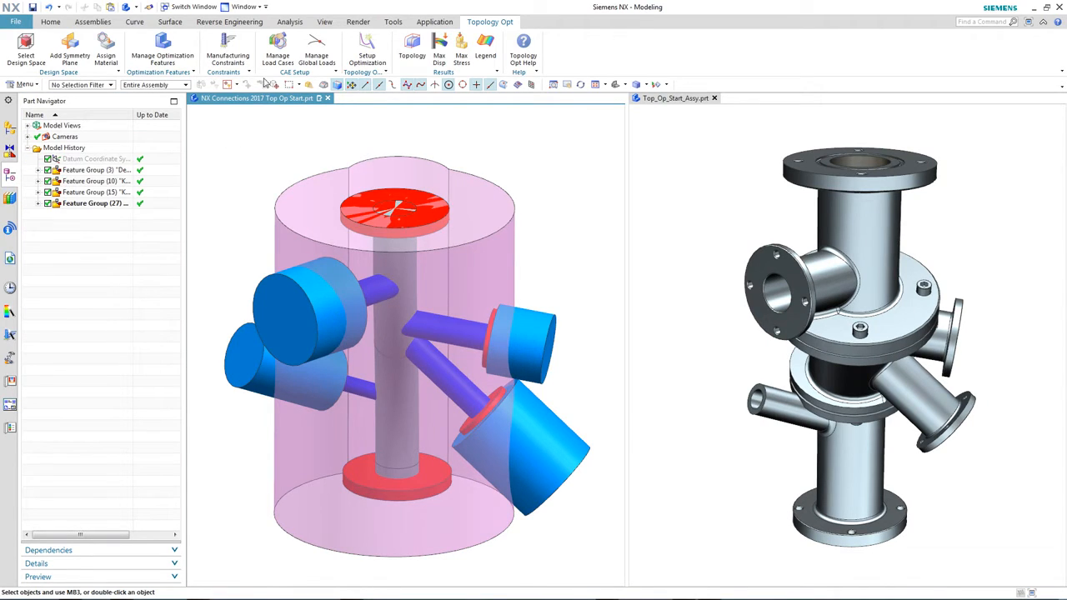
Examine the constraints and loads in Load Case 1 for the end flanges, the central pipe and the branch cylinders
click(278, 50)
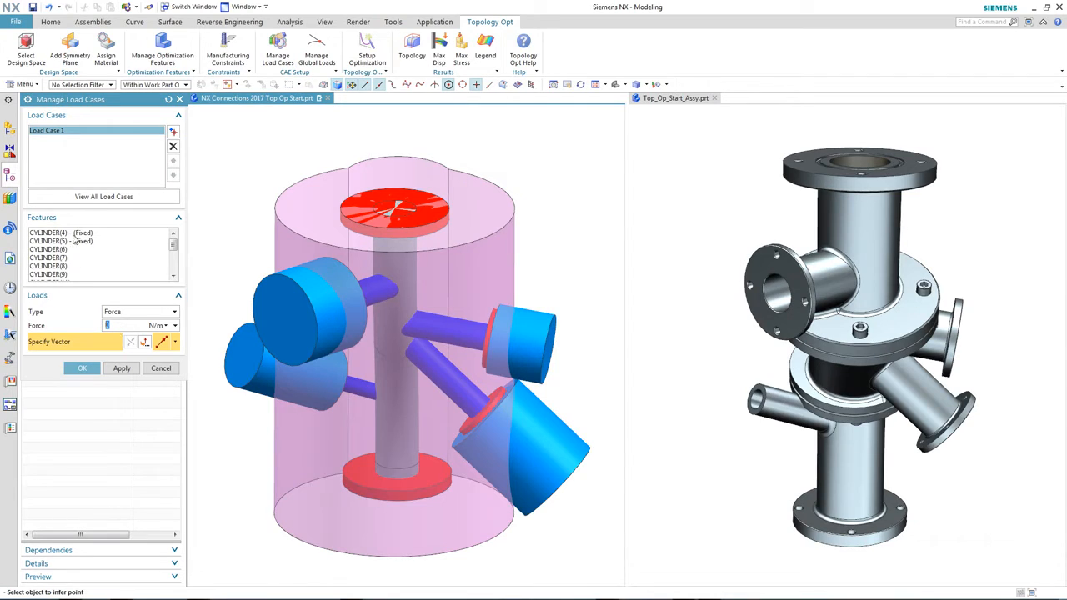
click(75, 234)
click(85, 240)
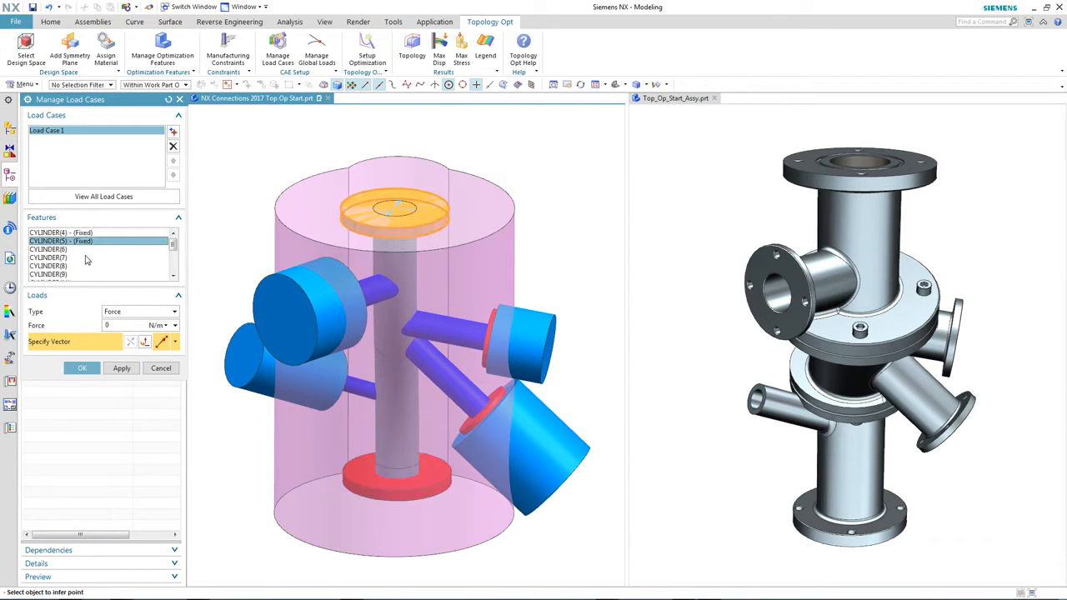
scroll(88, 261, down, 4)
click(87, 275)
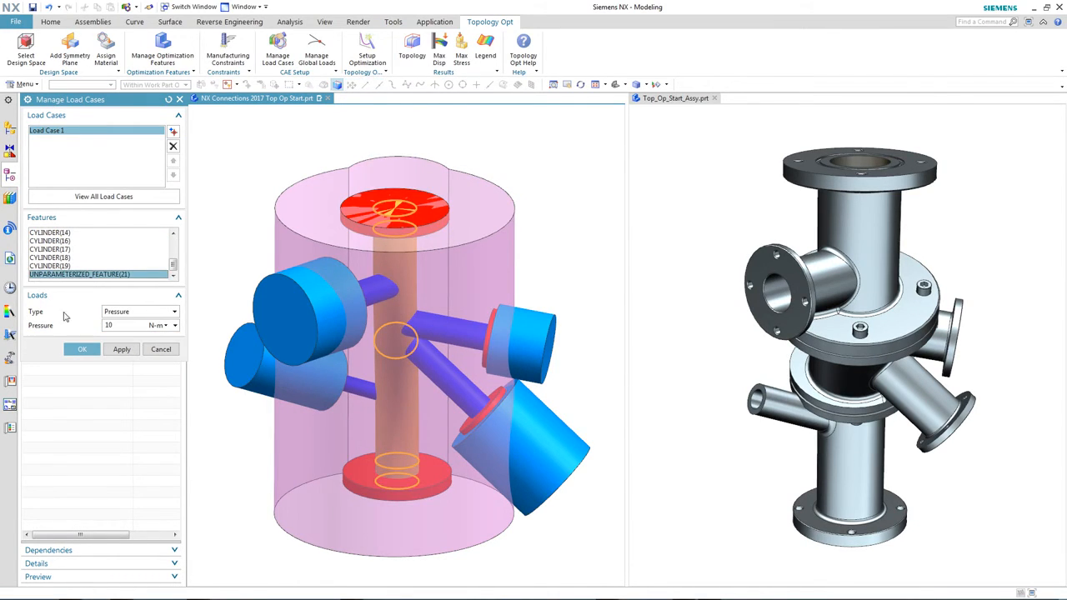
click(65, 265)
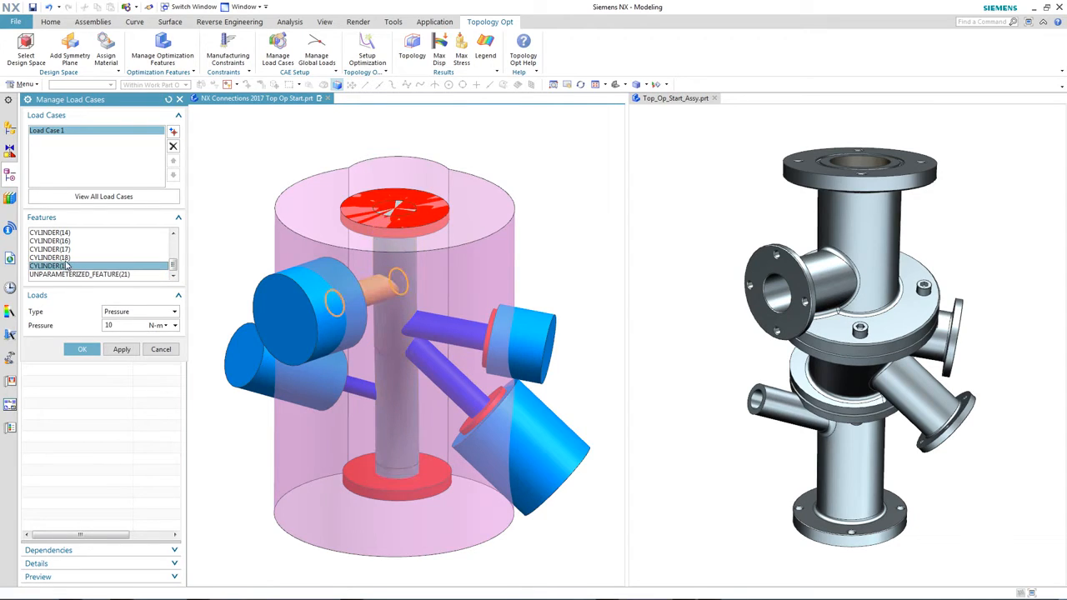
click(67, 259)
click(67, 250)
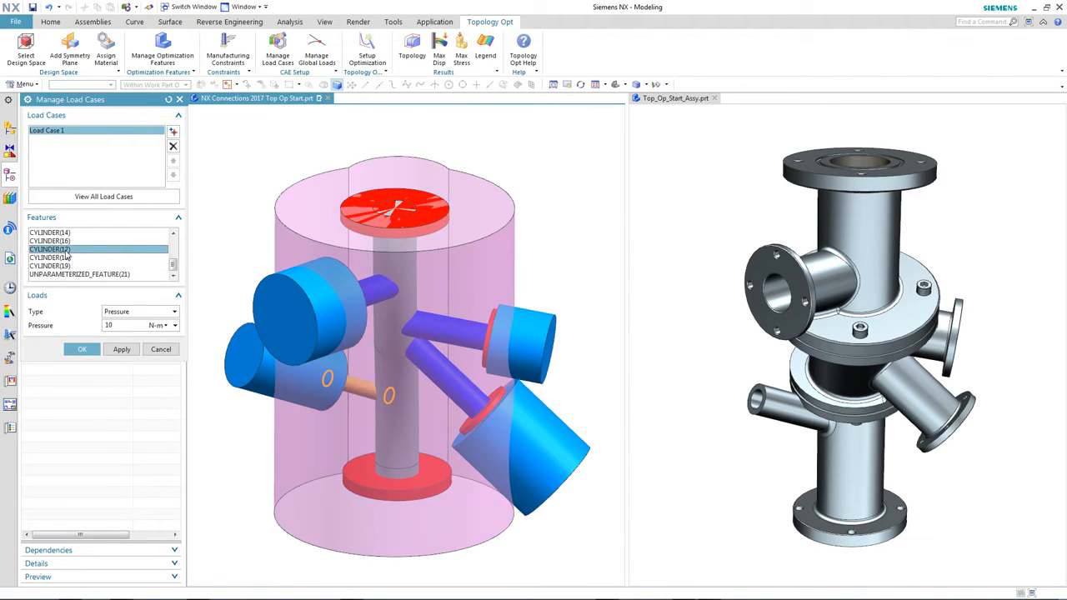
click(68, 241)
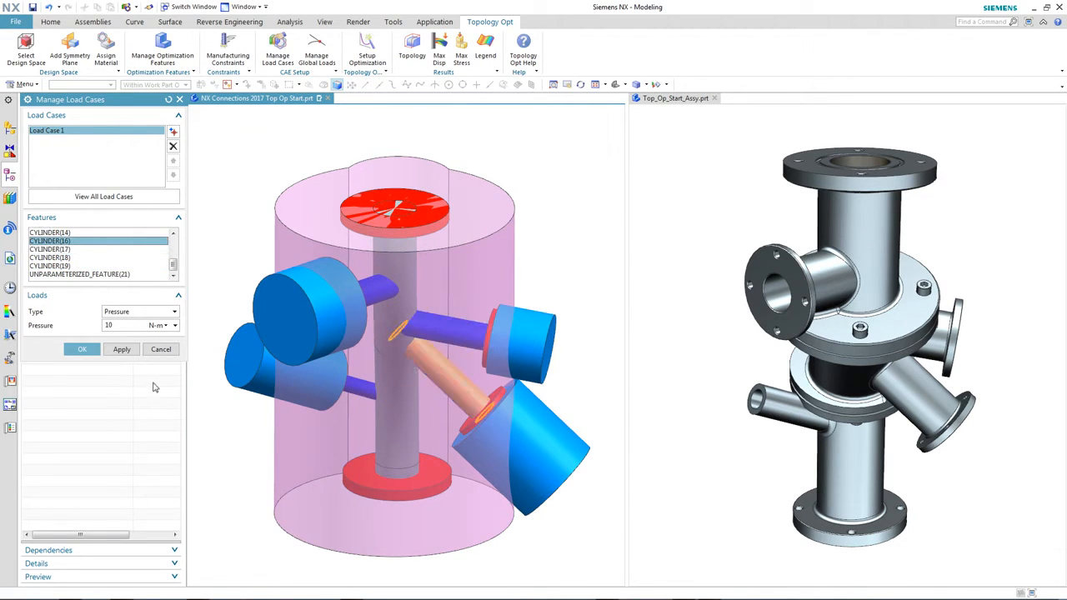
click(161, 350)
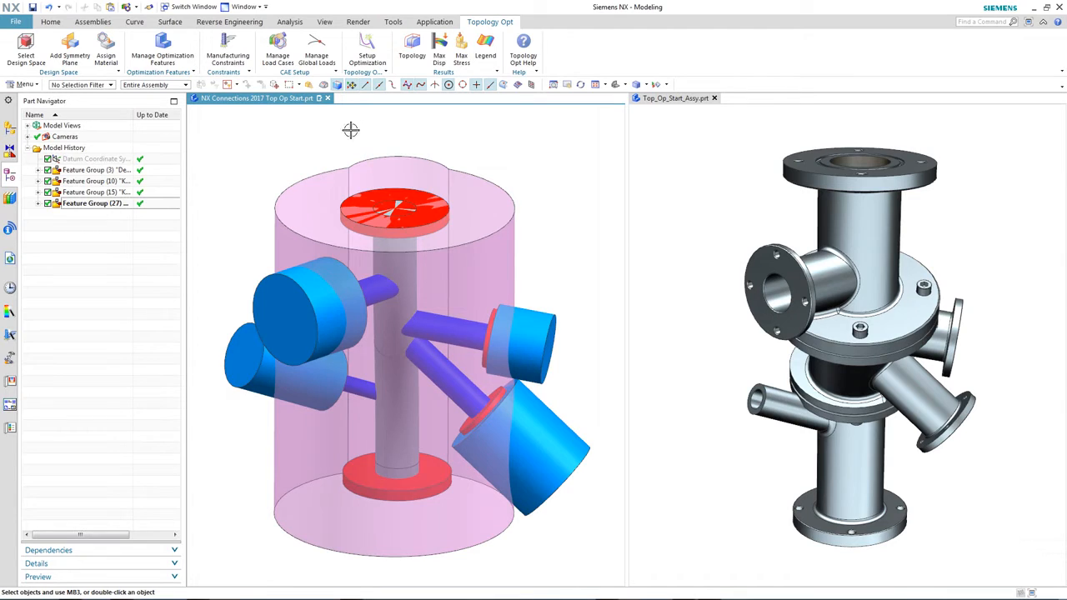
Set the optimization mass target to 6 kg, run the optimization and accept the result
click(367, 50)
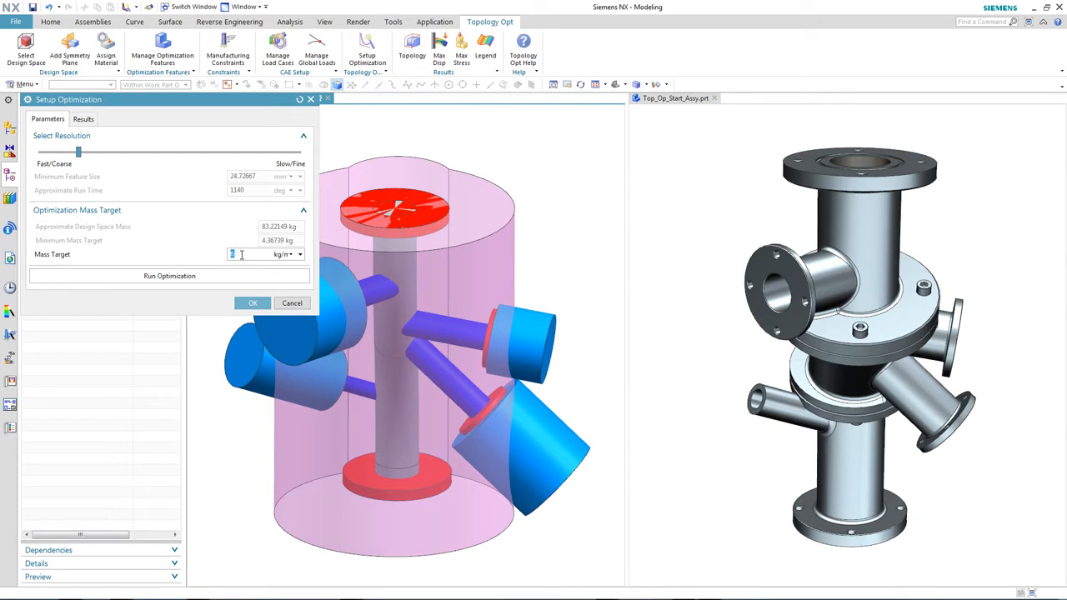
text(6)
click(188, 277)
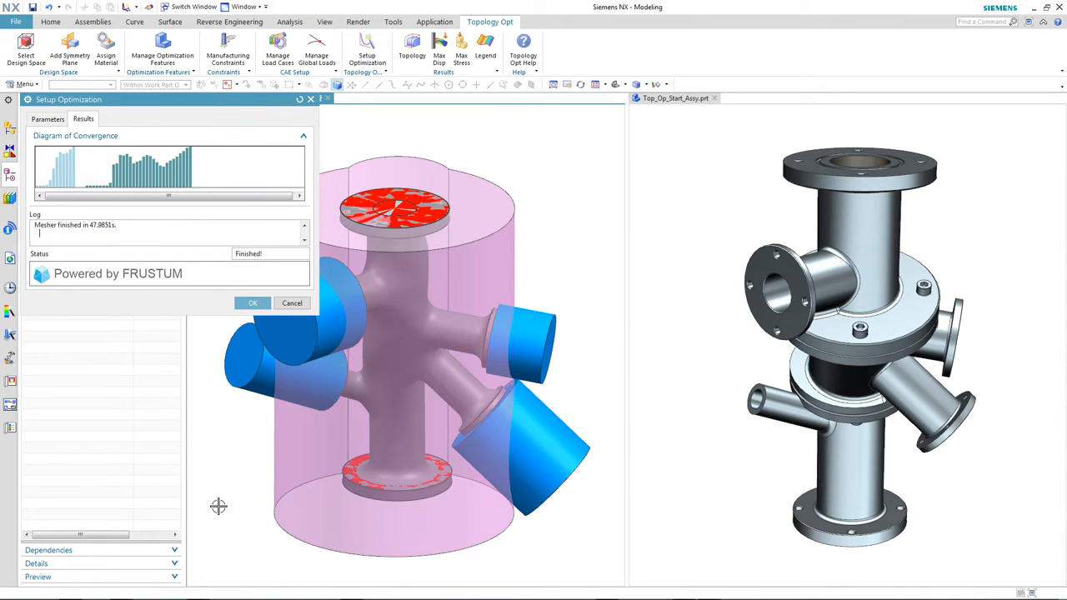
click(253, 302)
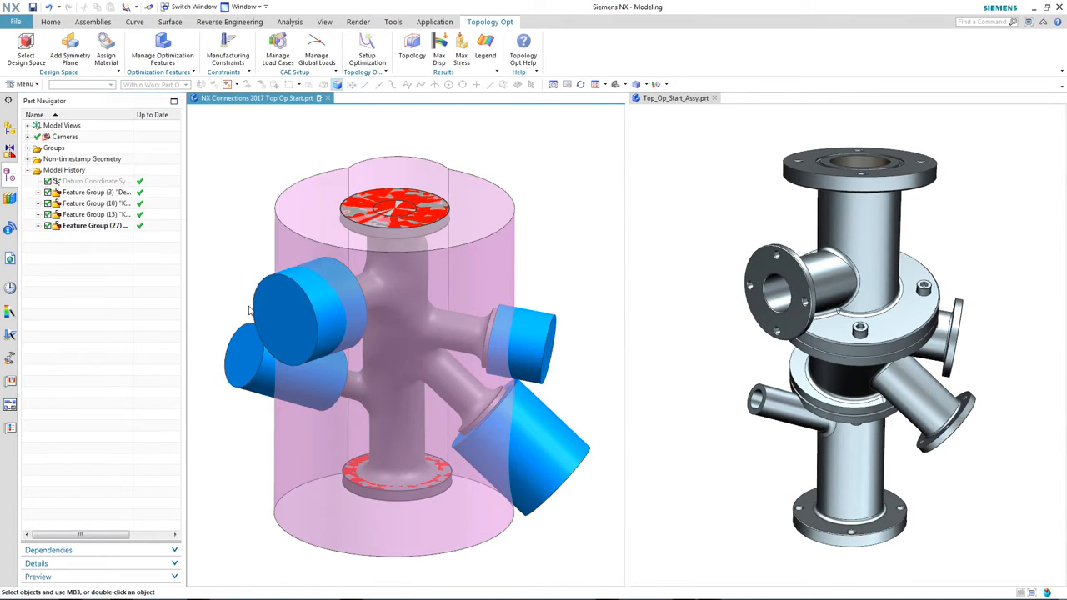
Hide all solid bodies so that only the optimized facet body is displayed
key(ctrl+w)
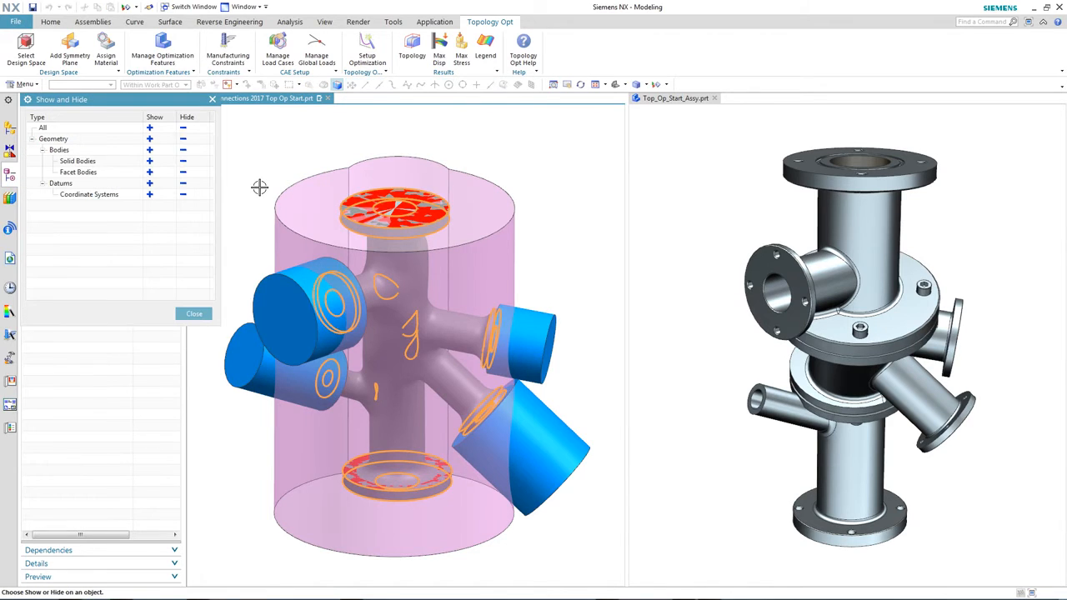
click(184, 161)
click(194, 313)
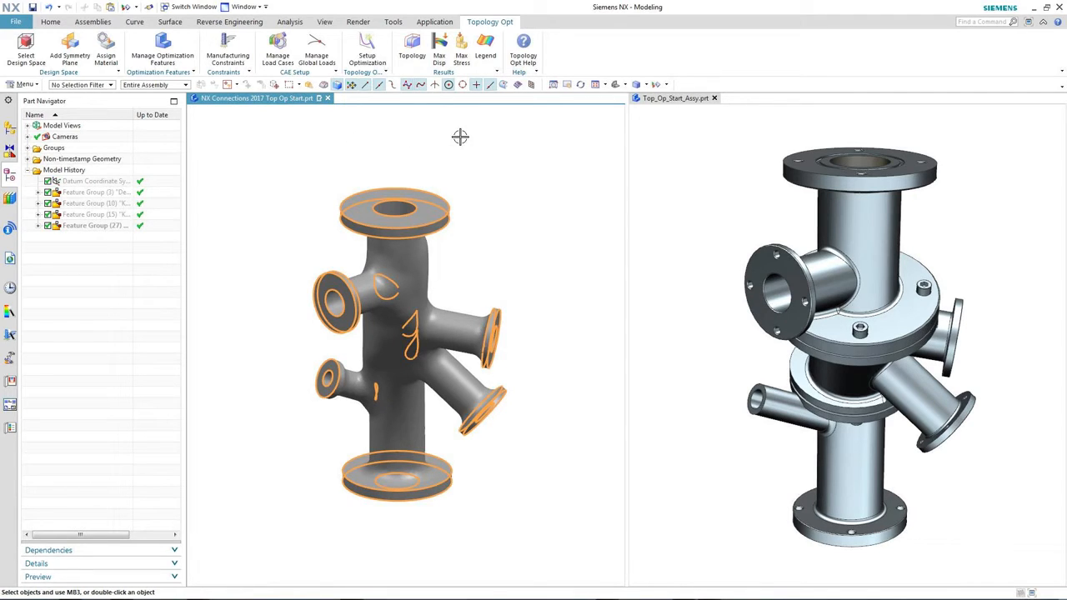
Examine the maximum displacement and maximum stress results on the optimized body, and return to the topology display
click(439, 50)
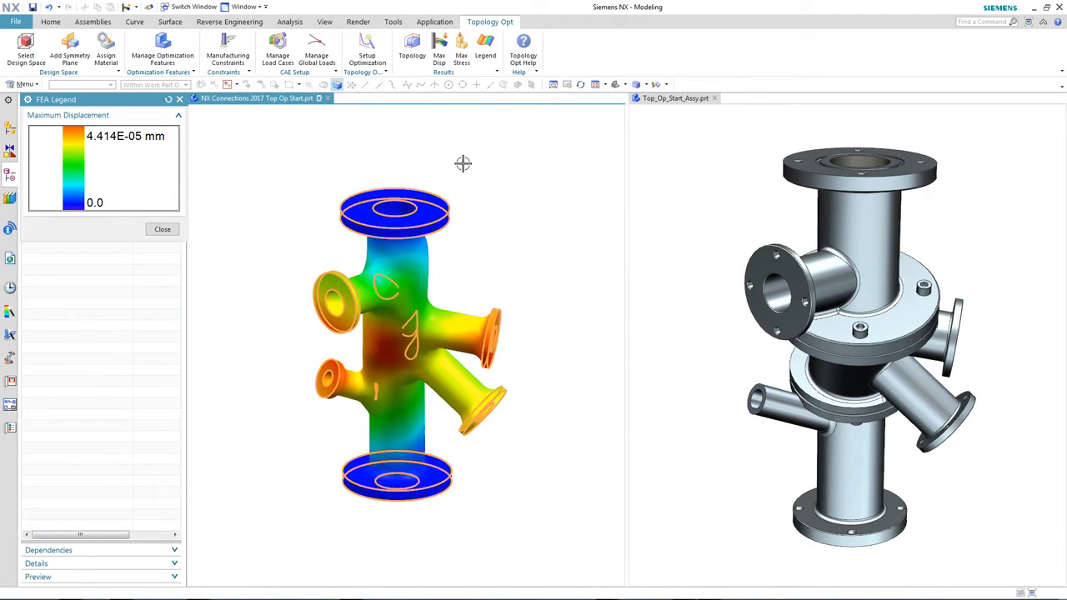
click(461, 50)
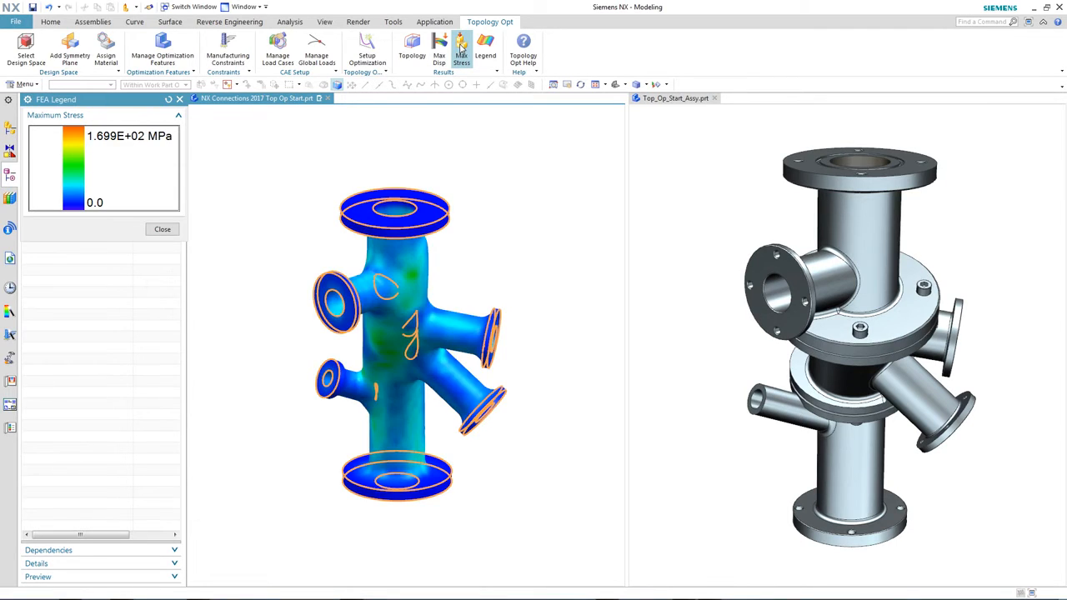
click(412, 49)
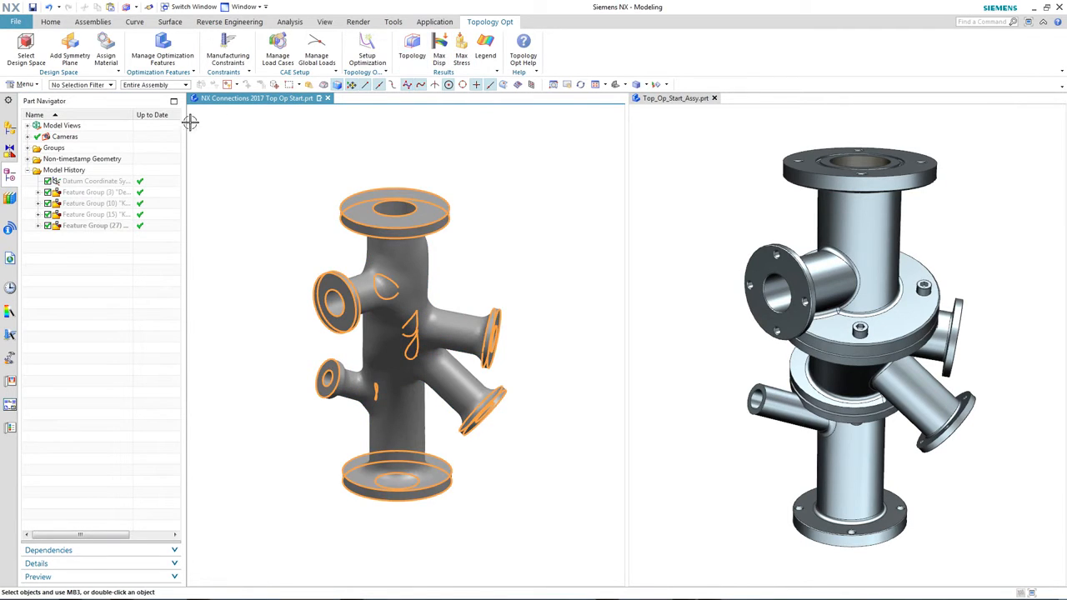
Expand the non-timestamp geometry, and hide TOPOPT_RESULT and show it again
click(28, 159)
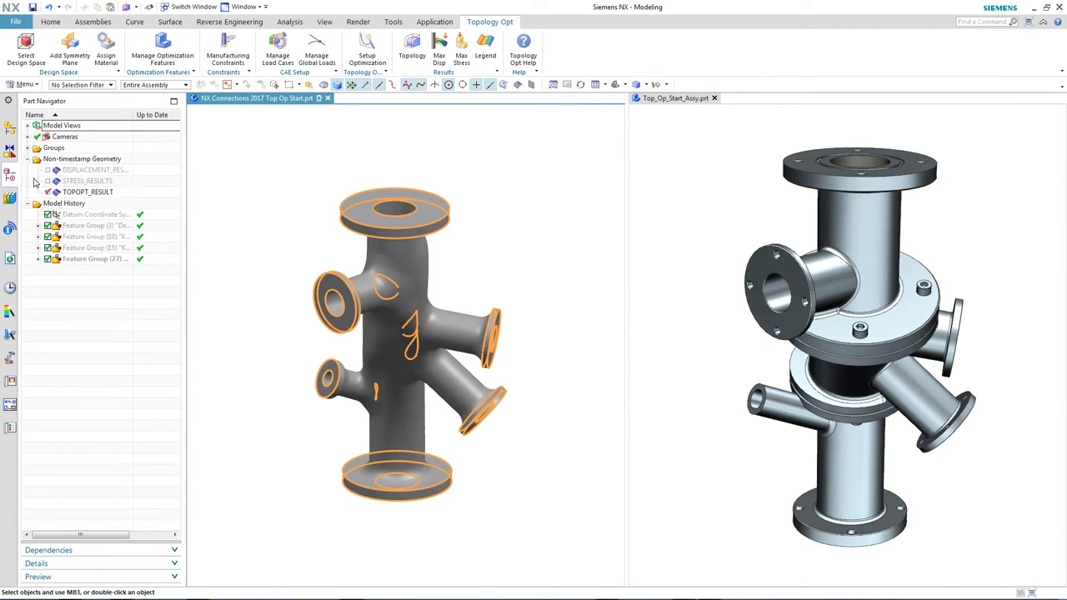
click(47, 192)
click(48, 192)
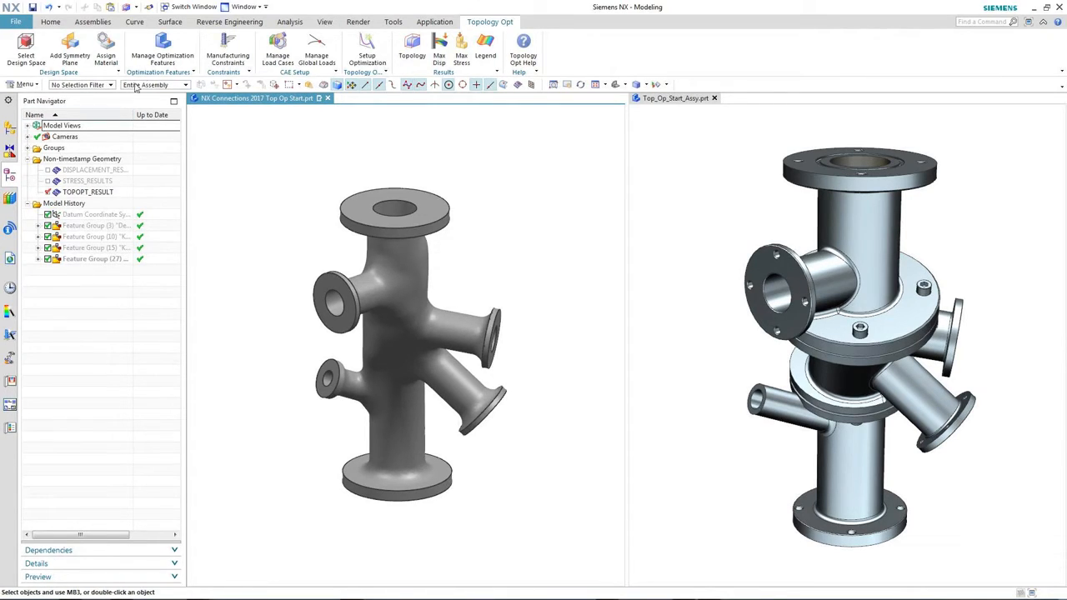
Convert the TOPOPT_RESULT facet body to a convergent body, with automatic clean up and the input body hidden
click(208, 24)
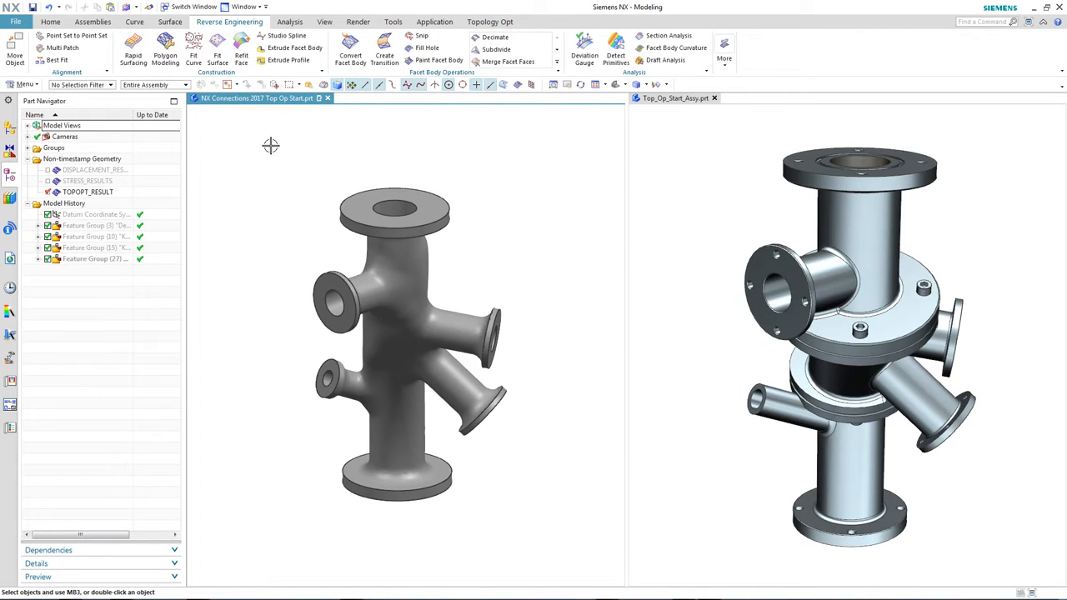
click(350, 50)
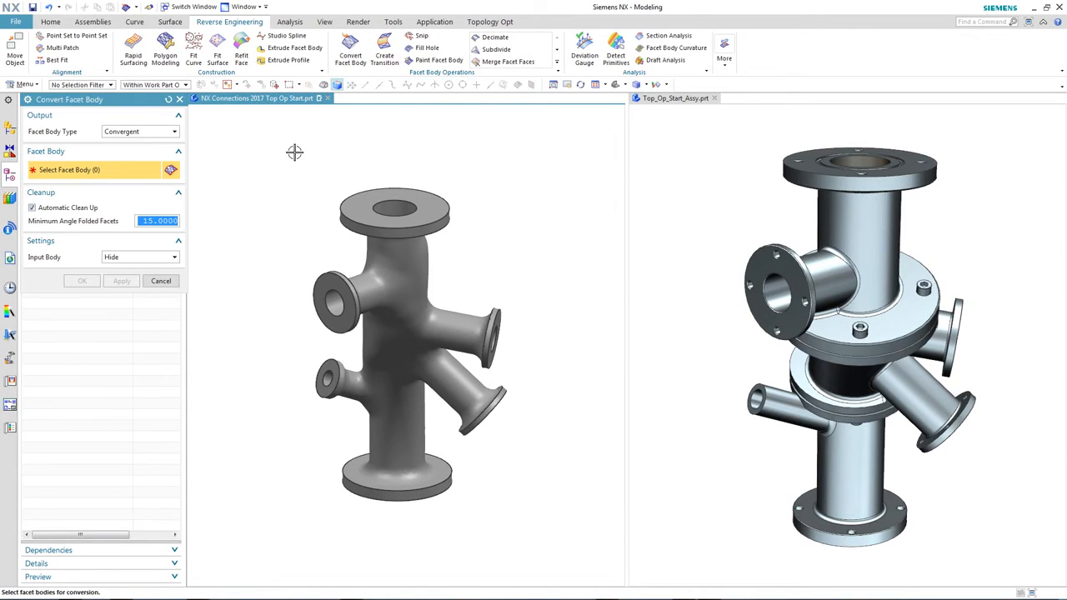
click(352, 202)
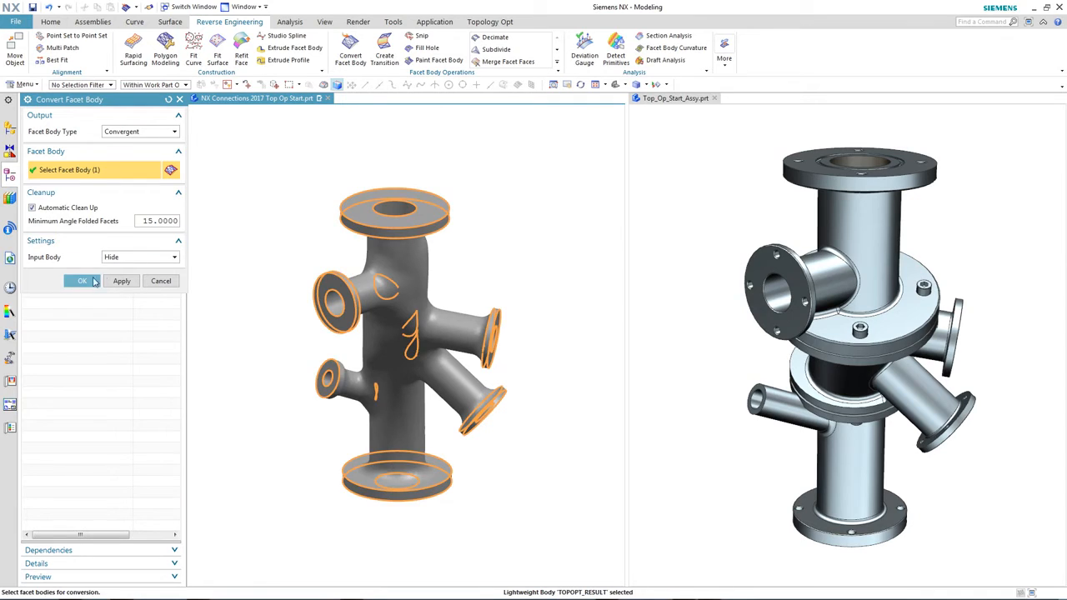
click(95, 282)
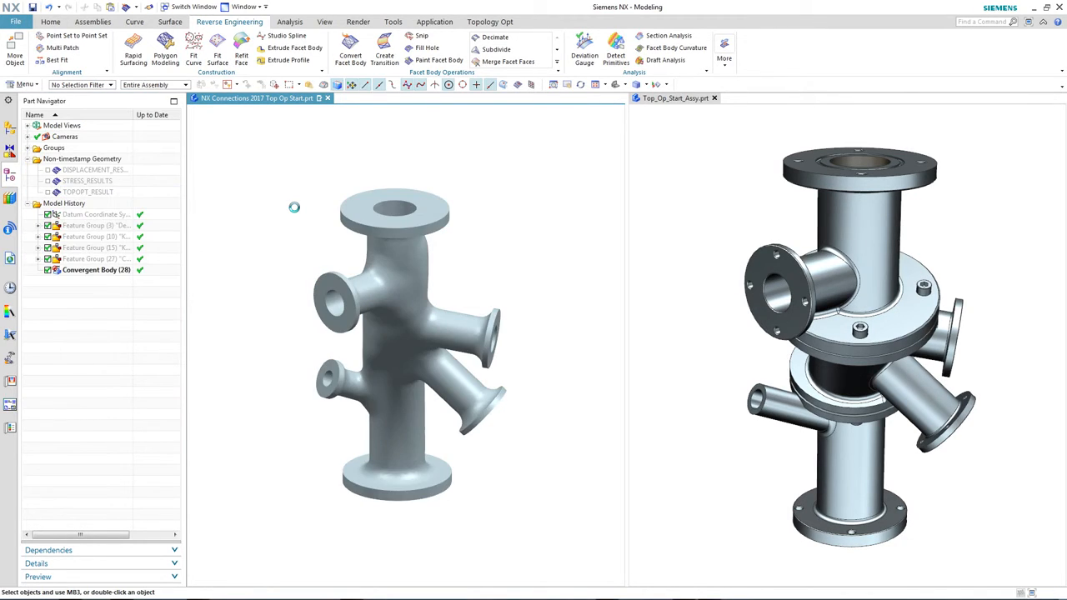
Inspect the converted body's internal passages with a temporary one-plane section view, and discard the section
click(10, 128)
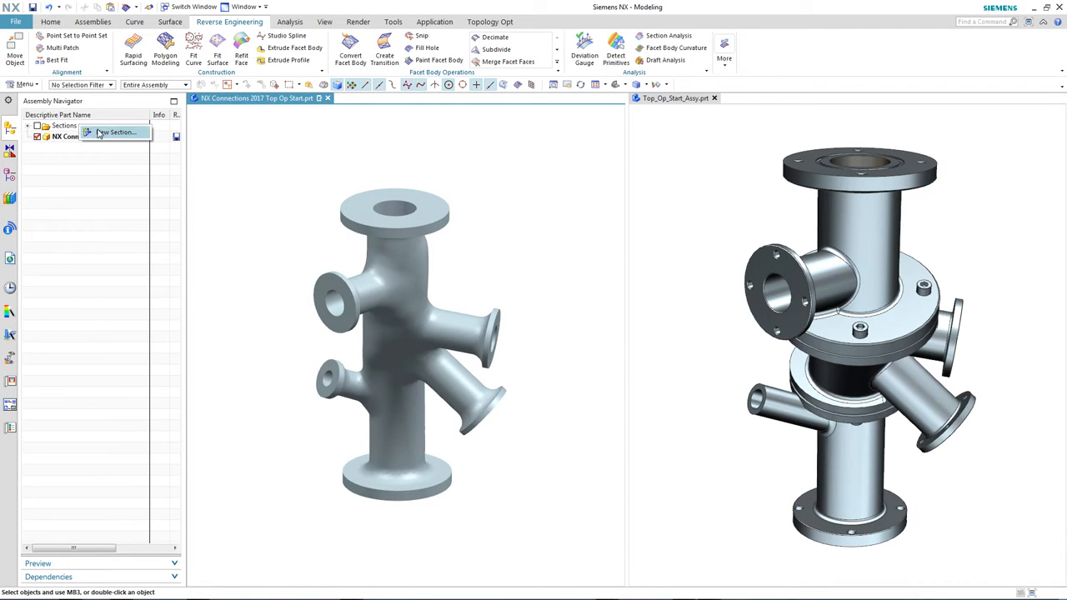
double_click(97, 126)
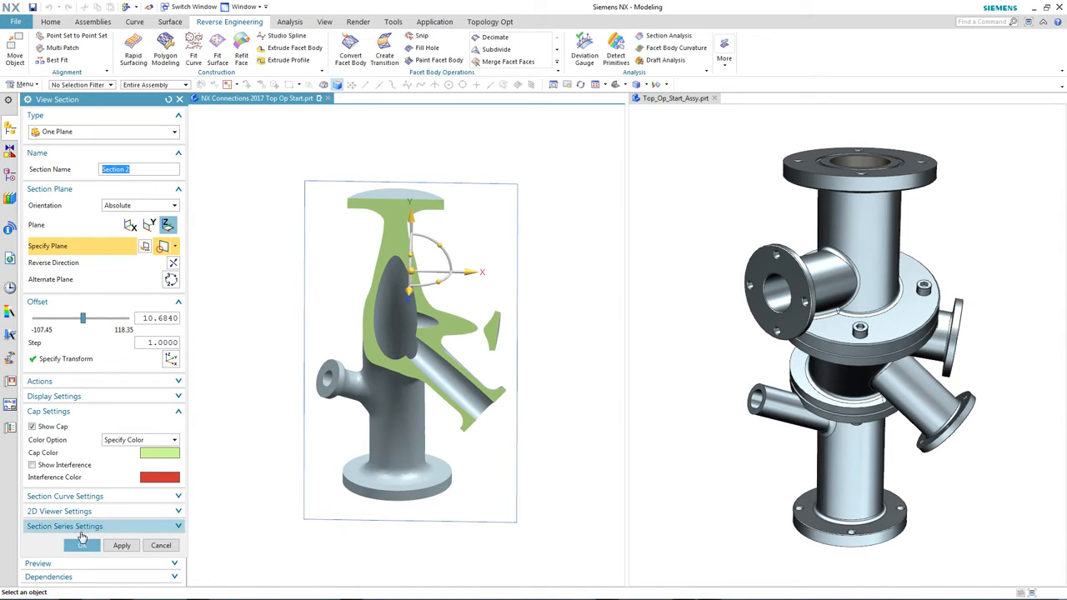
click(159, 545)
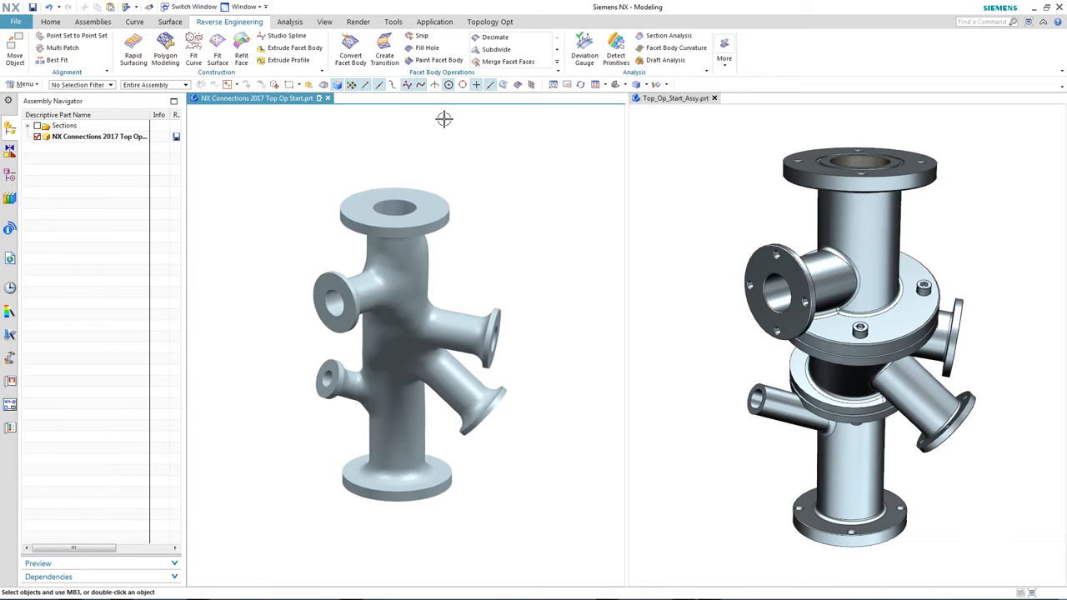
Create a closed 2 mm chamfer transition around the outer upper edge of the top flange on the convergent body
scroll(445, 121, up, 2)
scroll(446, 122, up, 3)
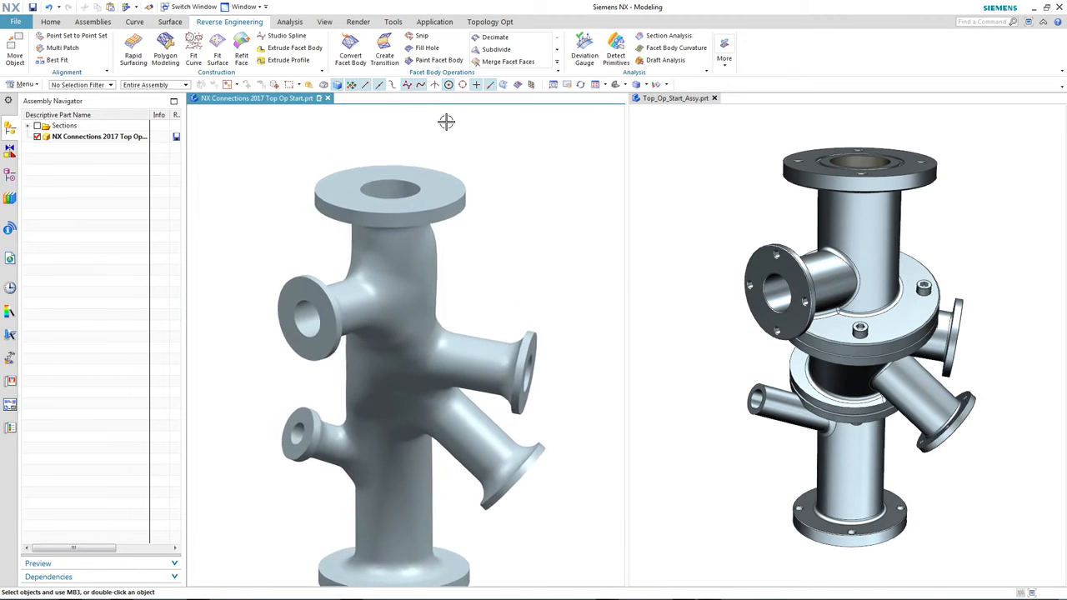
scroll(446, 122, up, 4)
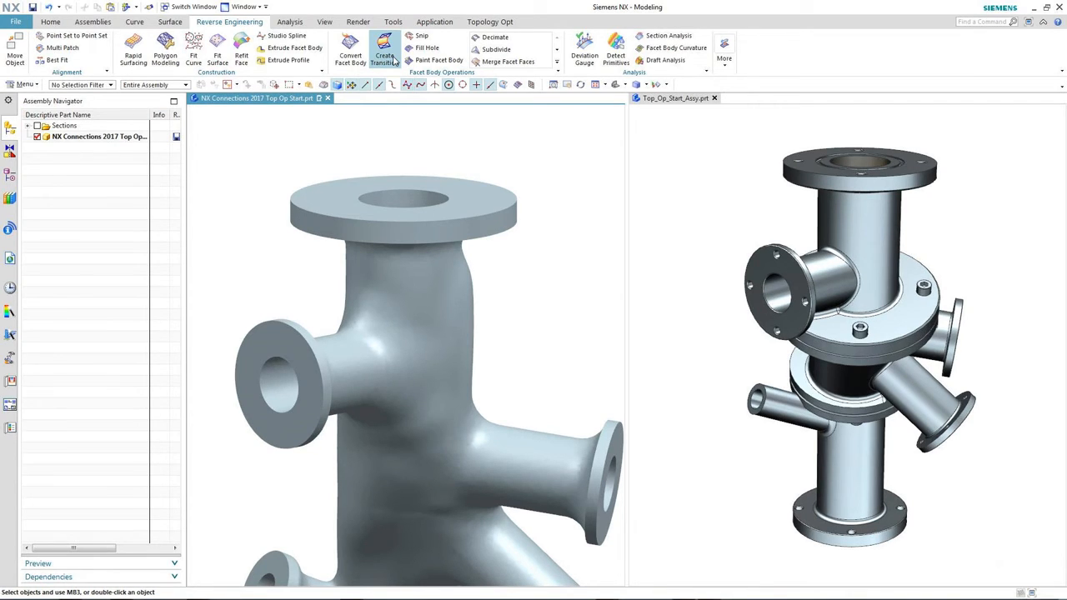
click(385, 55)
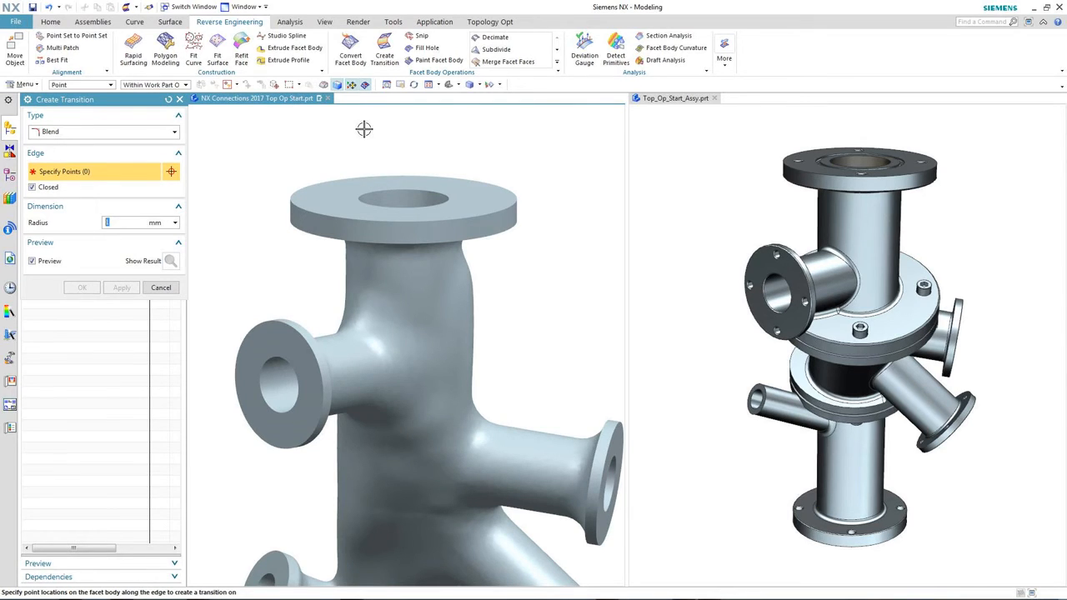
scroll(367, 129, up, 3)
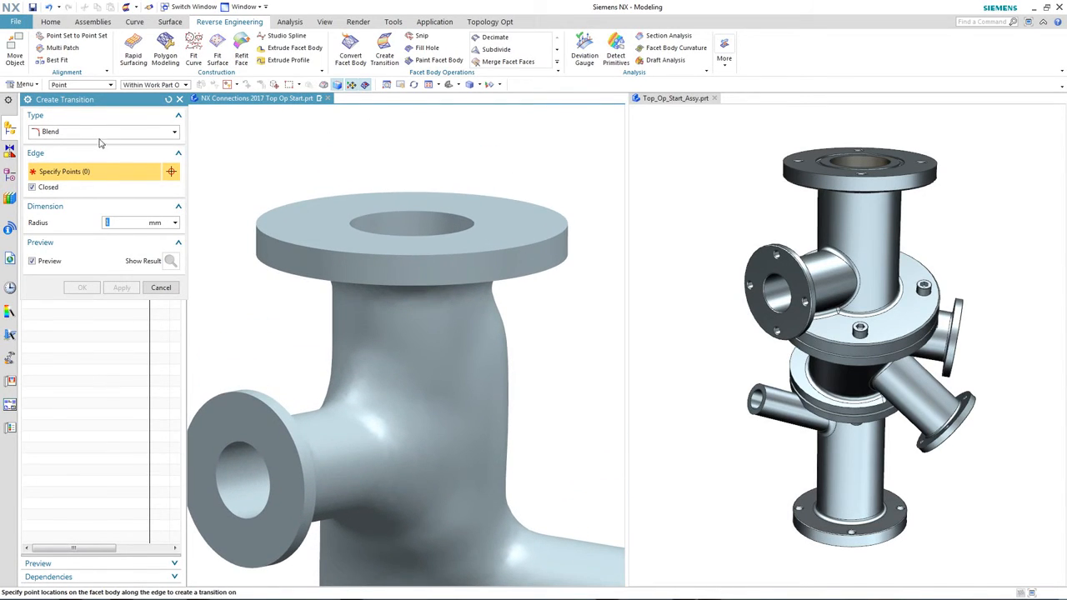
click(100, 134)
click(71, 155)
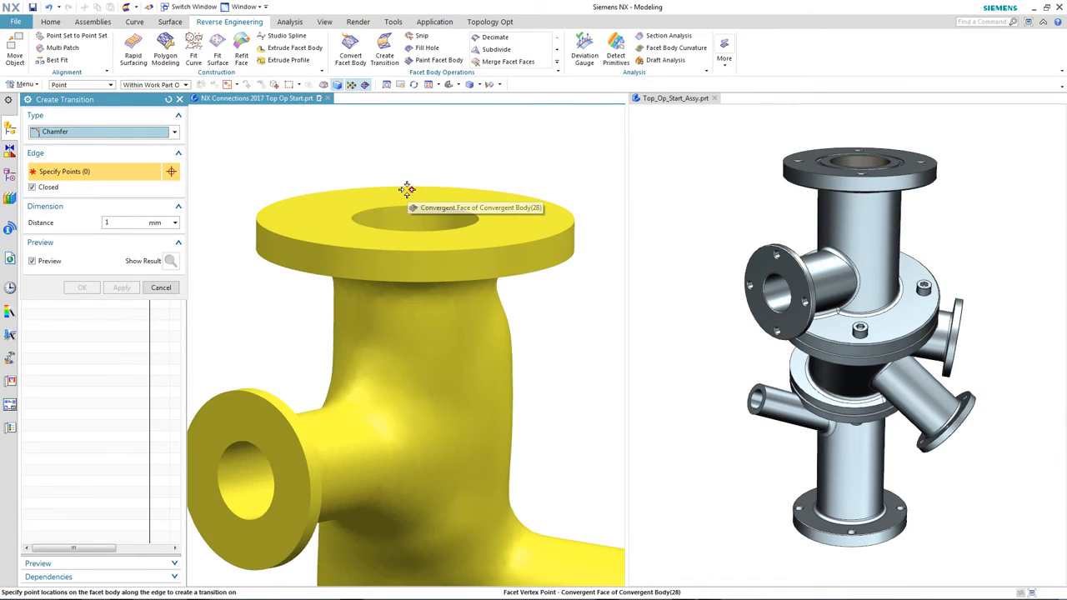
click(406, 188)
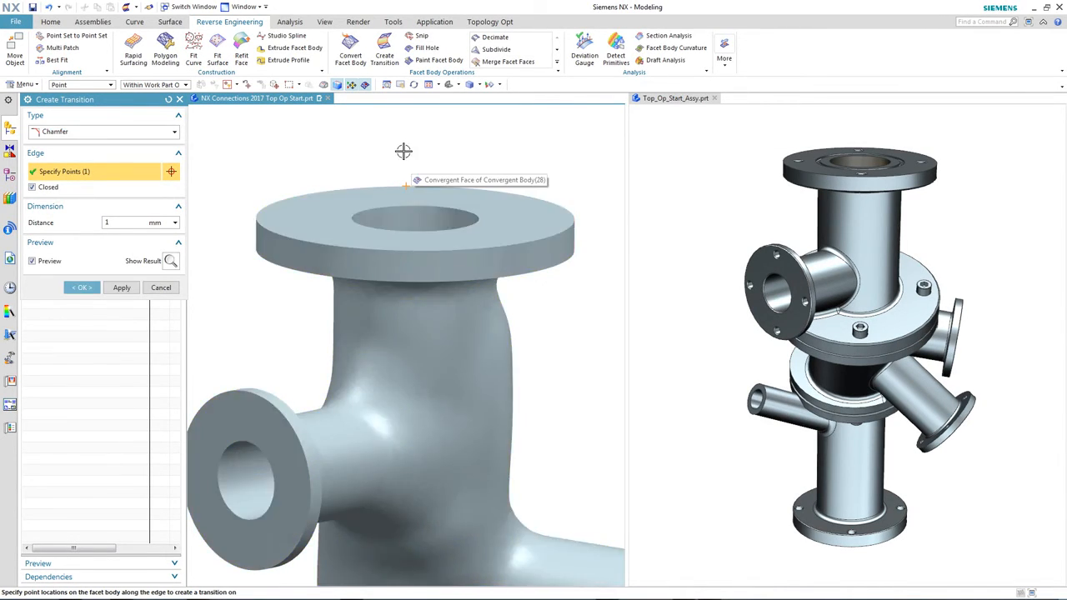
click(268, 230)
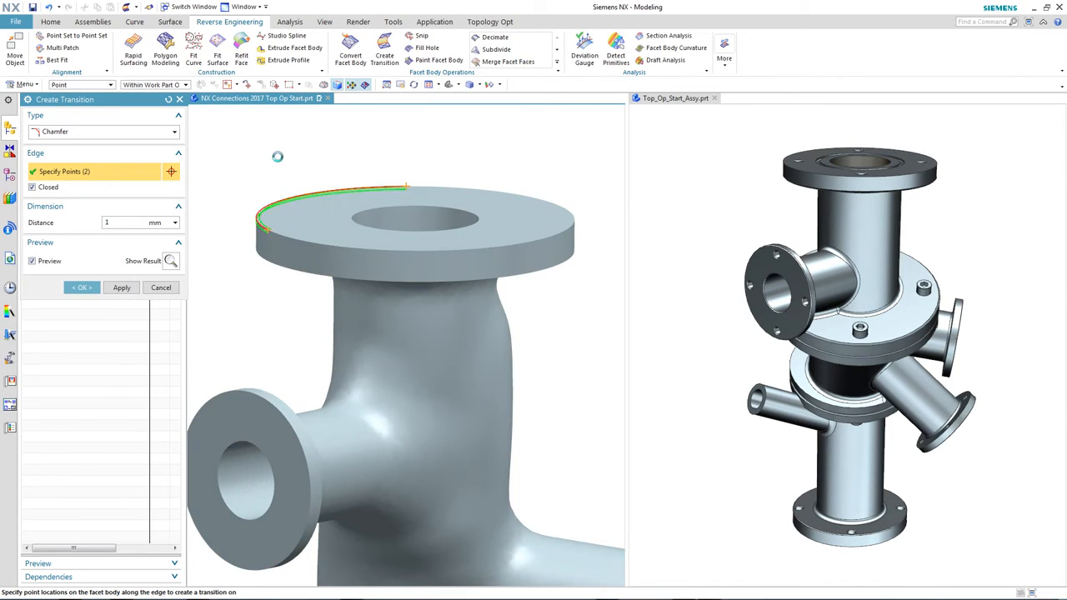
click(506, 244)
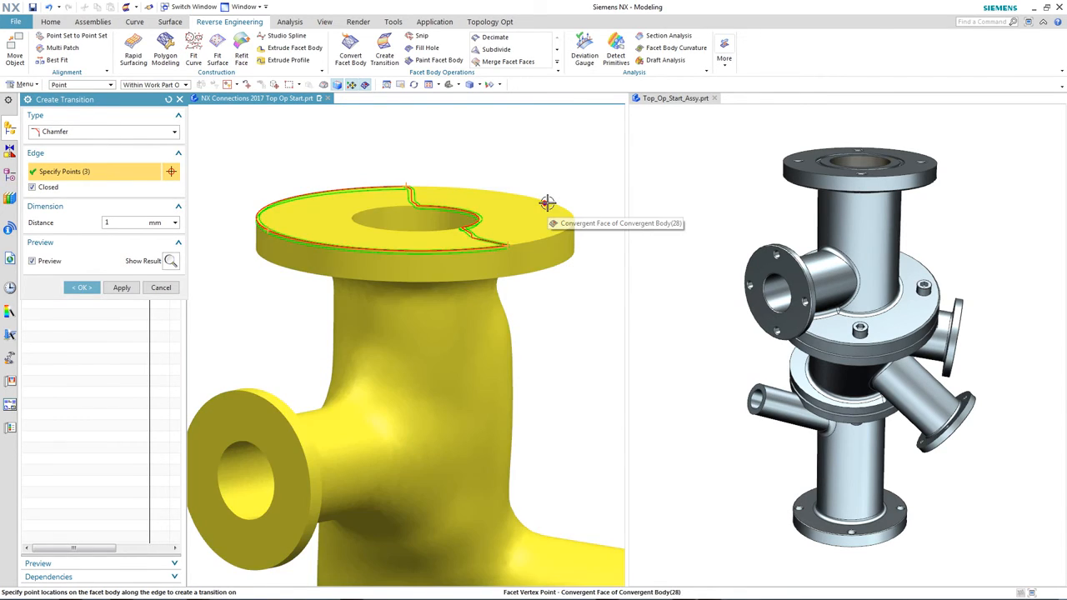
click(548, 203)
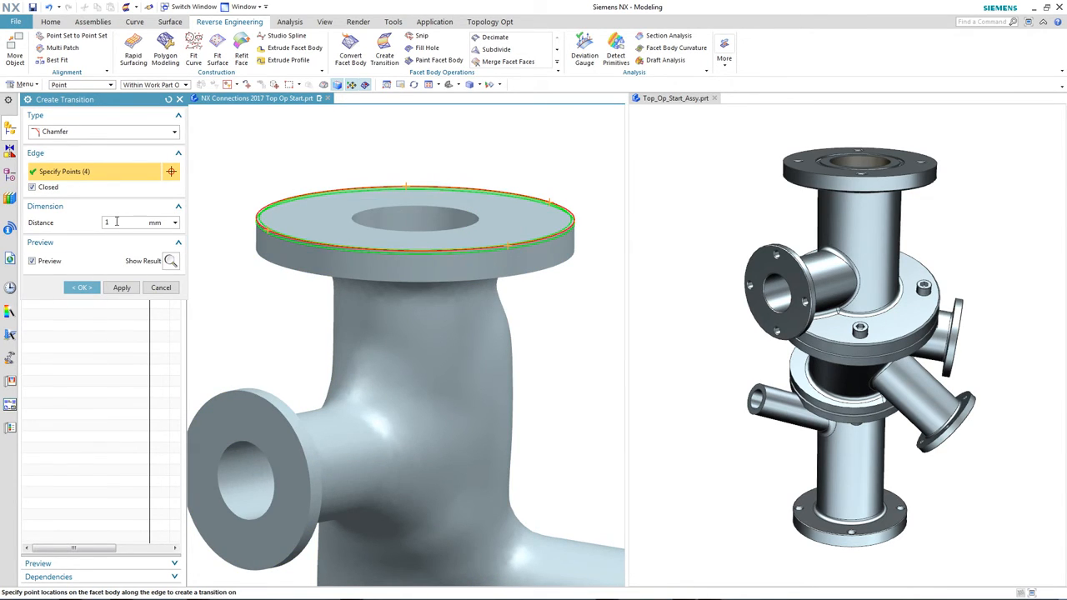
text(2)
click(121, 287)
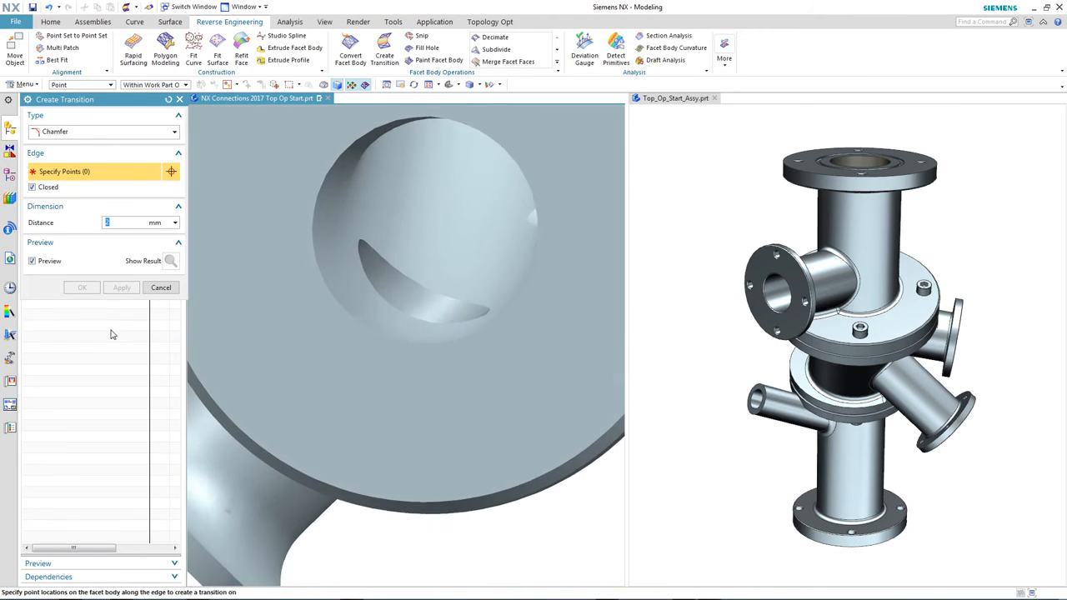
Create a closed blend transition with 1 mm radius around the crescent-shaped branch opening inside the top bore
click(71, 132)
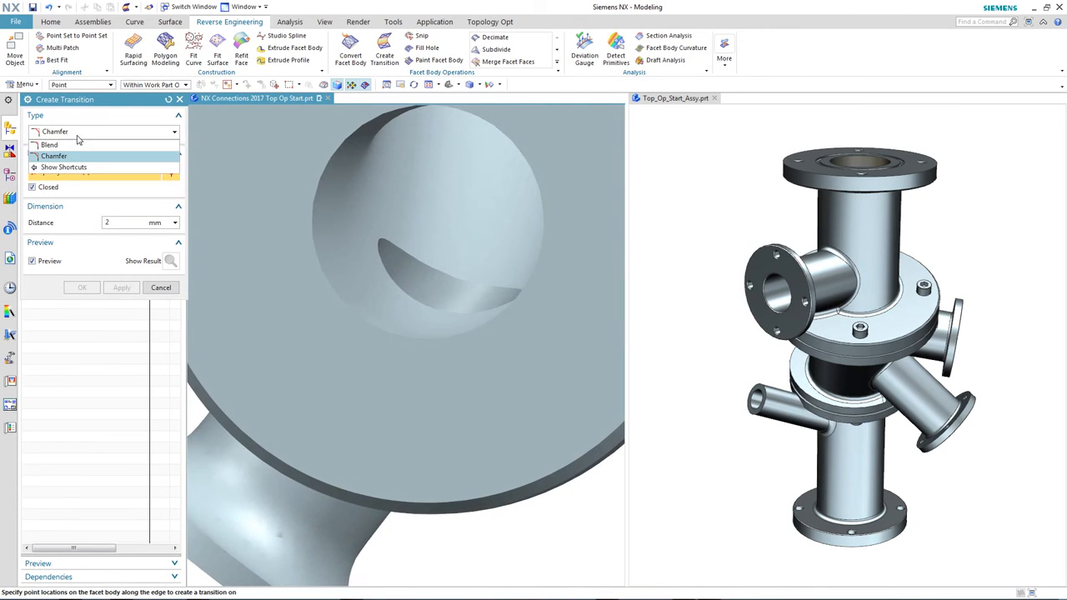
click(50, 145)
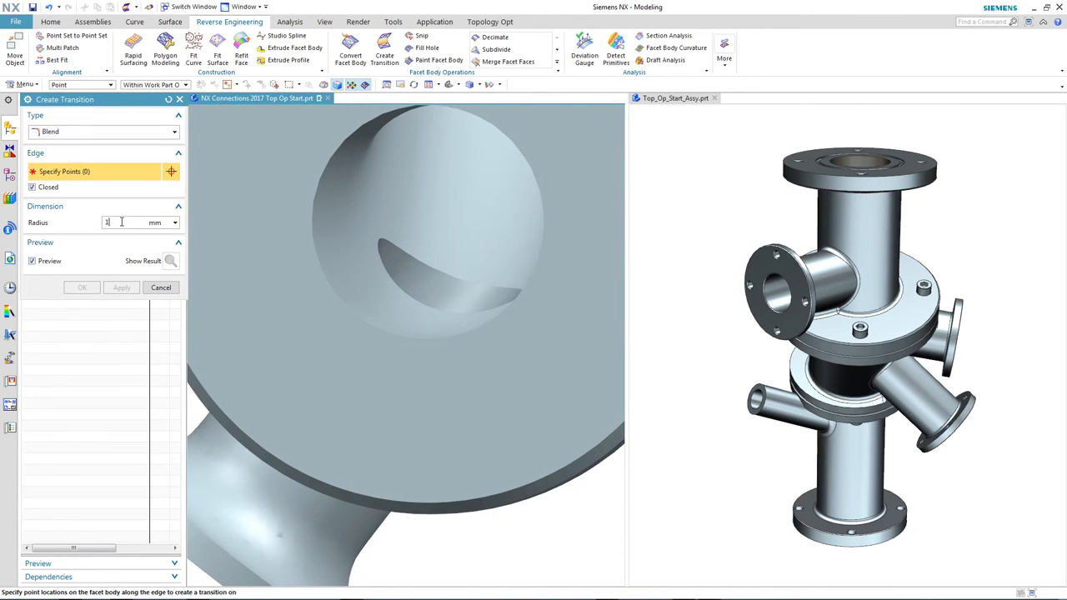
click(122, 222)
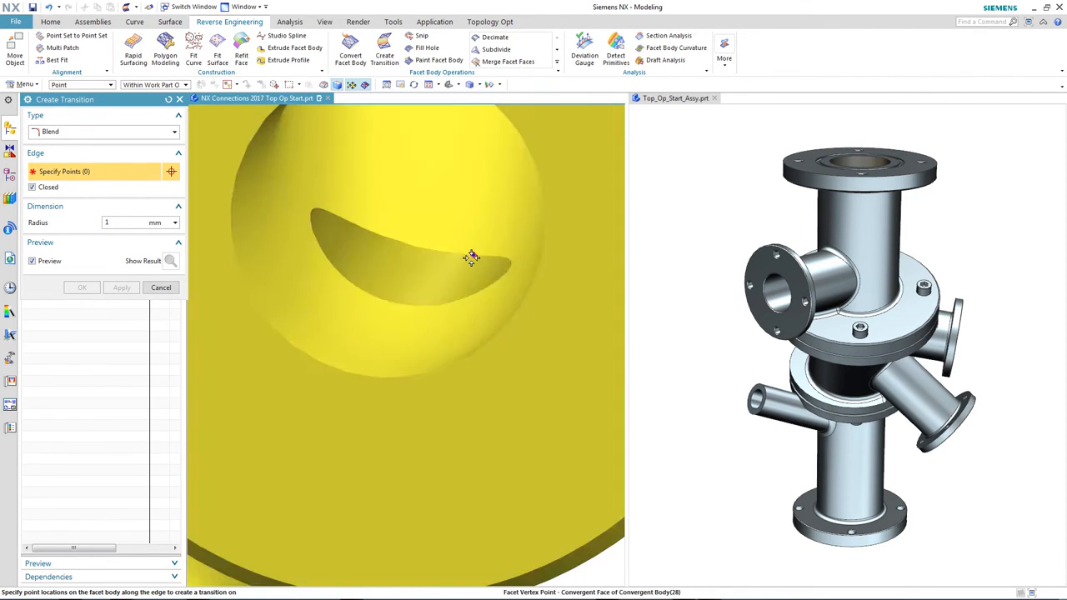
click(471, 255)
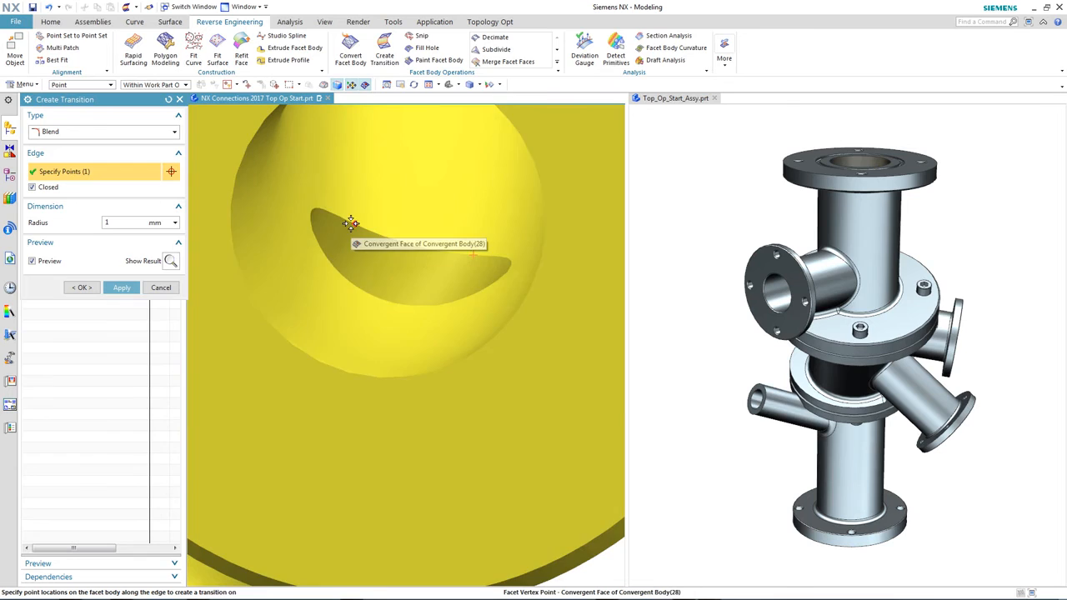
click(350, 252)
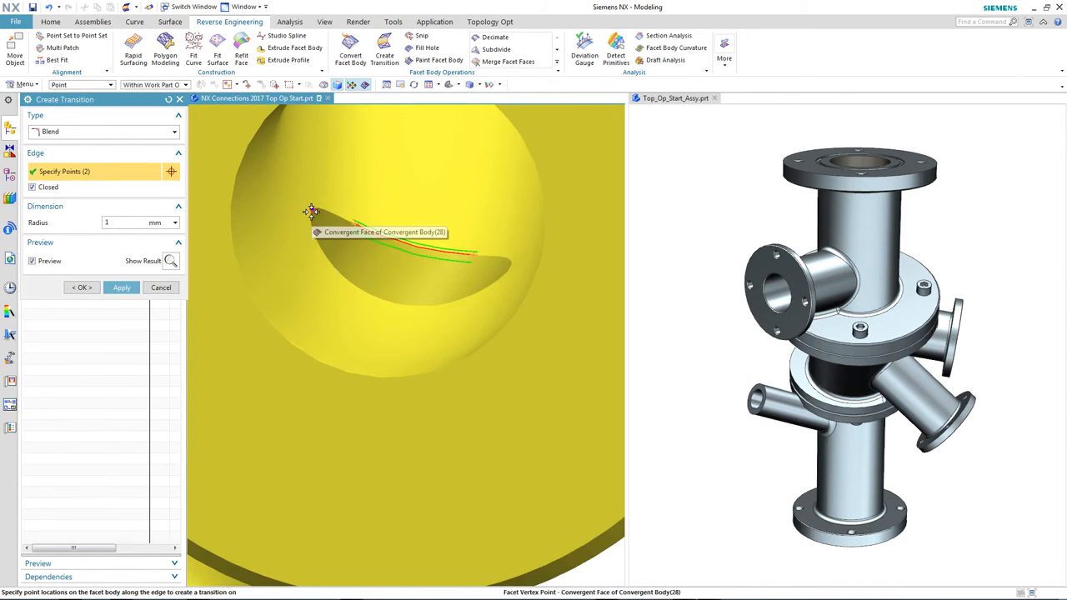
click(311, 212)
click(311, 212)
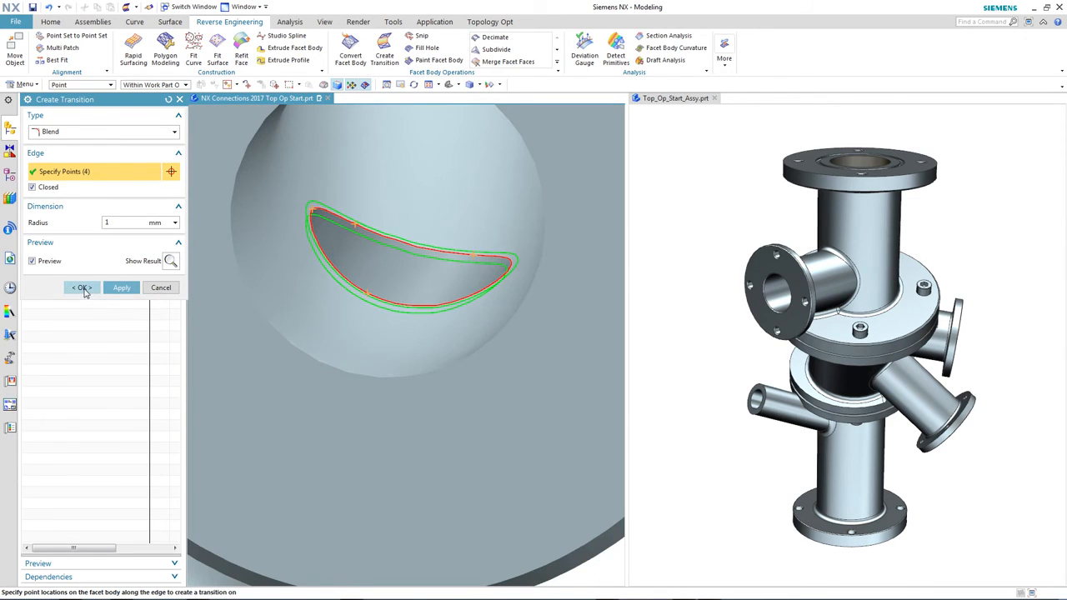
click(84, 288)
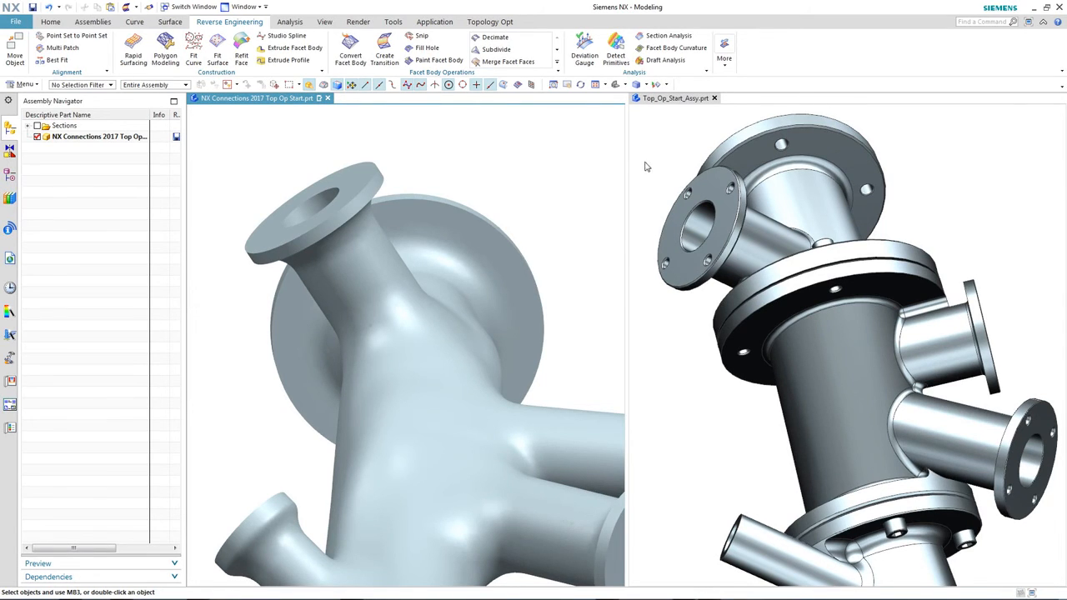
Copy the underside face of the top flange, with its bolt holes, from Top_Op_Start_Assy into the optimized part using the Face filter
click(666, 142)
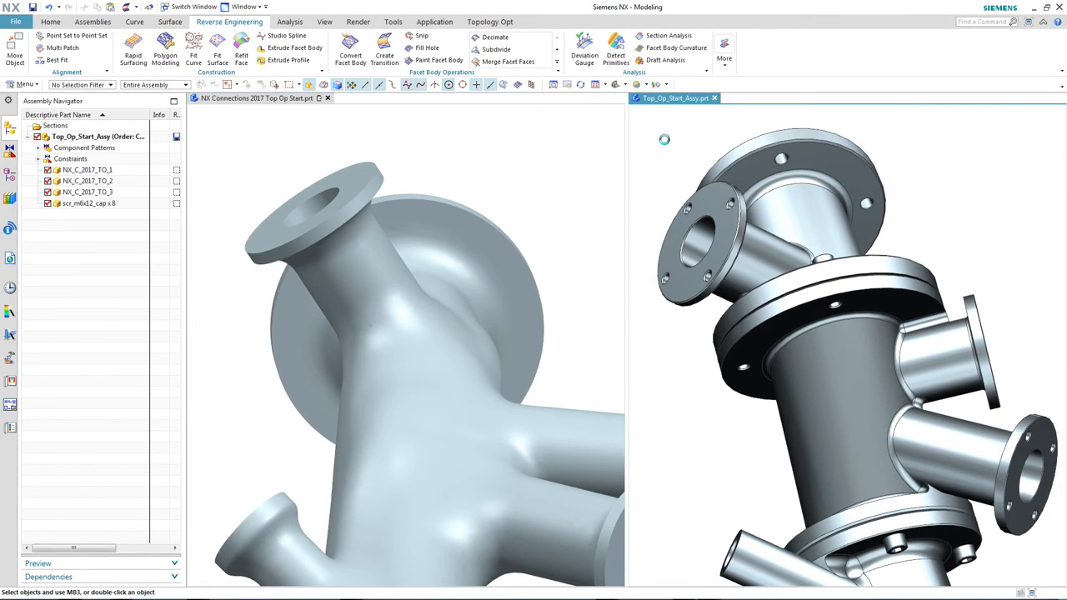
right_click(664, 139)
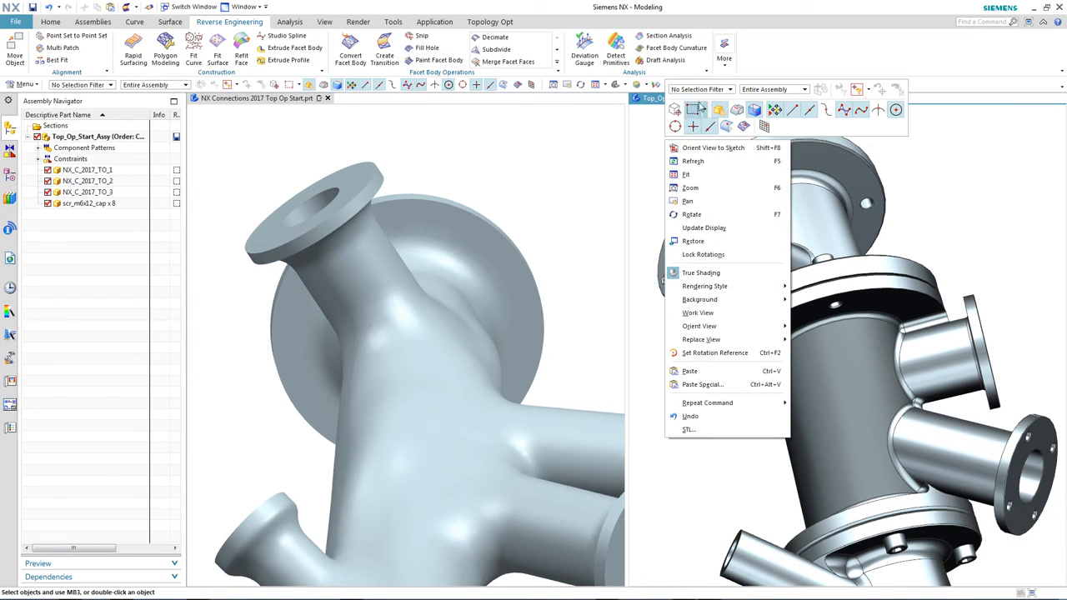
click(705, 89)
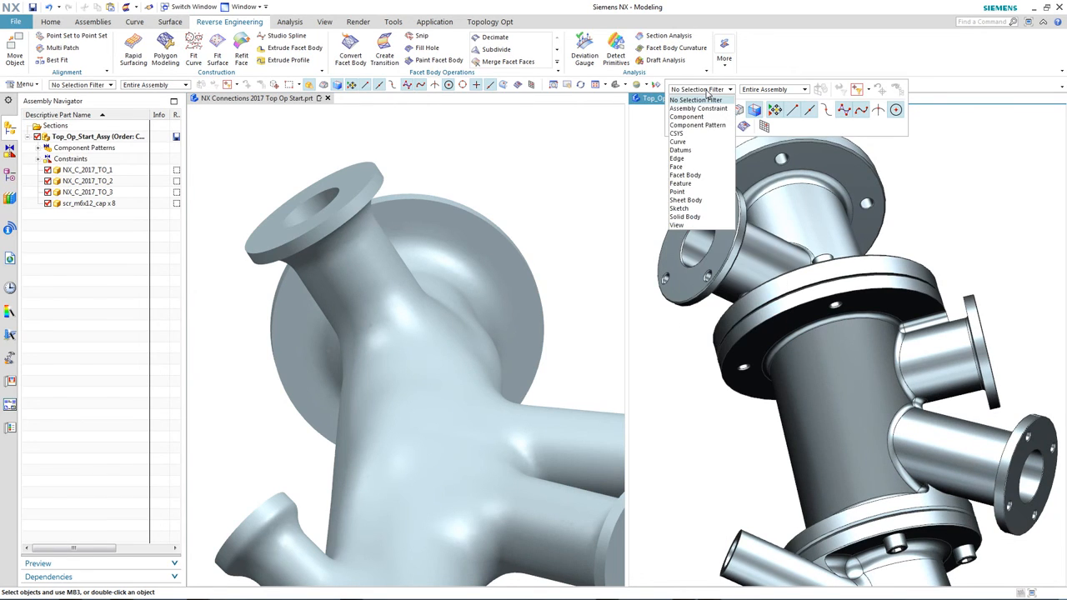
click(677, 166)
drag(756, 164, 477, 164)
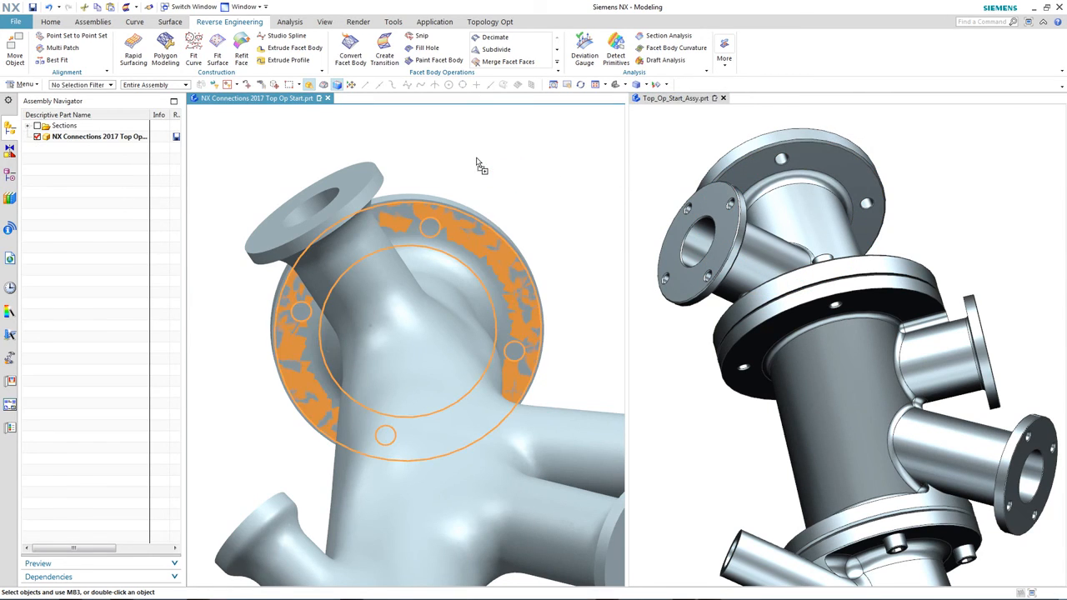
click(522, 129)
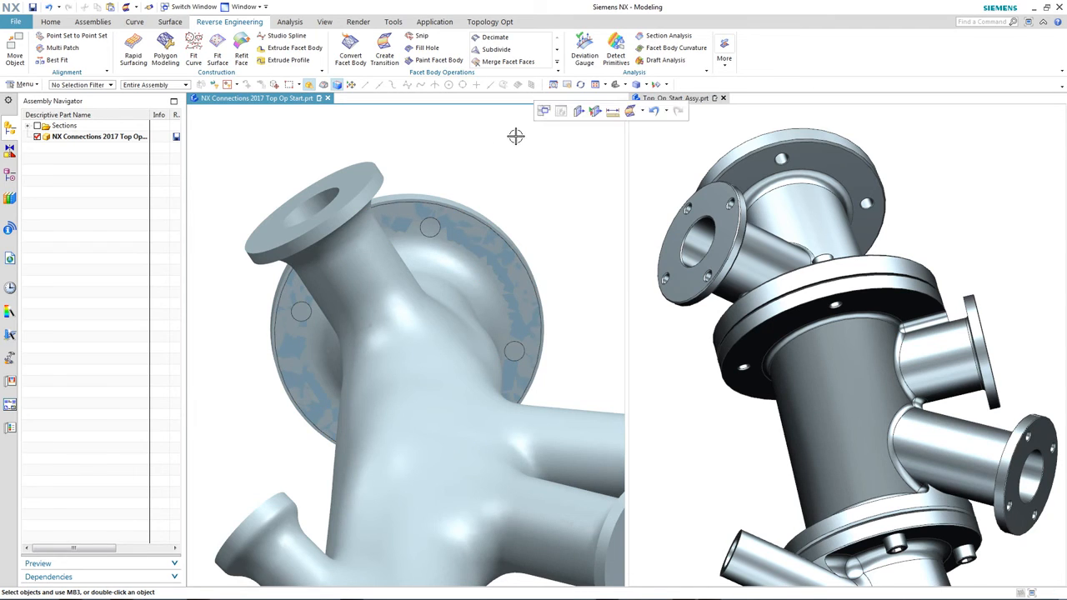
Cut four counterbored holes (5 mm diameter, 7.4 mm counterbore 4 mm deep) through the convergent top flange along its axis at the copied bolt-hole centres
click(50, 21)
click(166, 50)
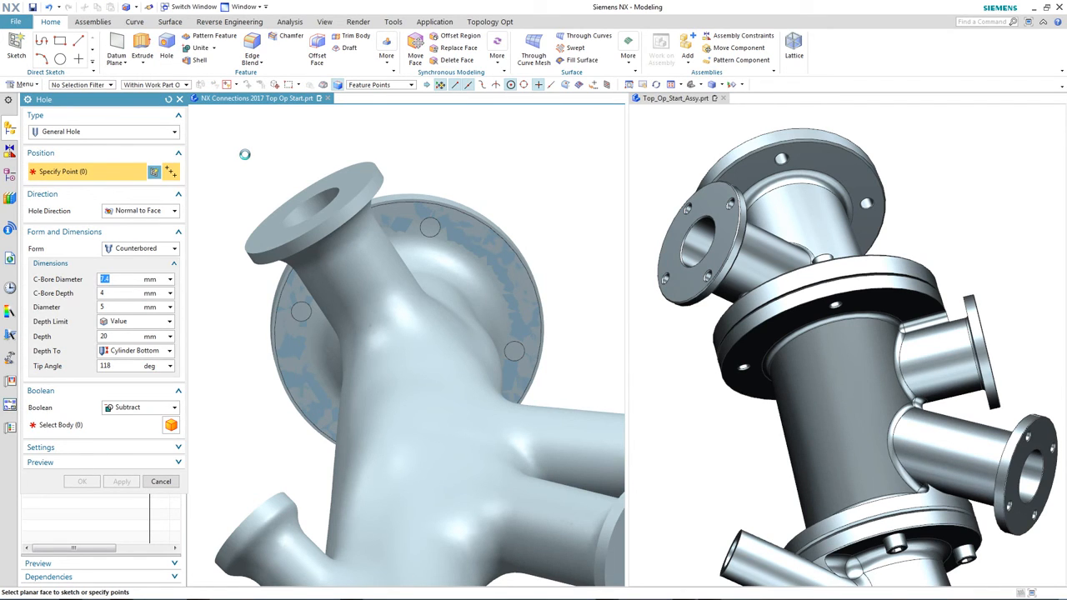
click(171, 214)
click(133, 235)
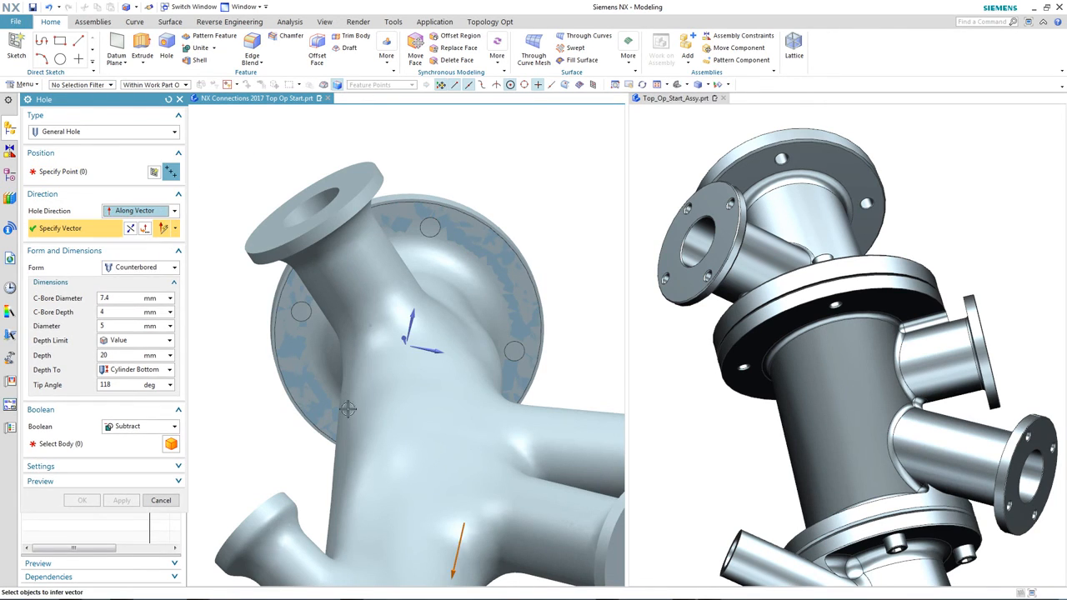
click(402, 338)
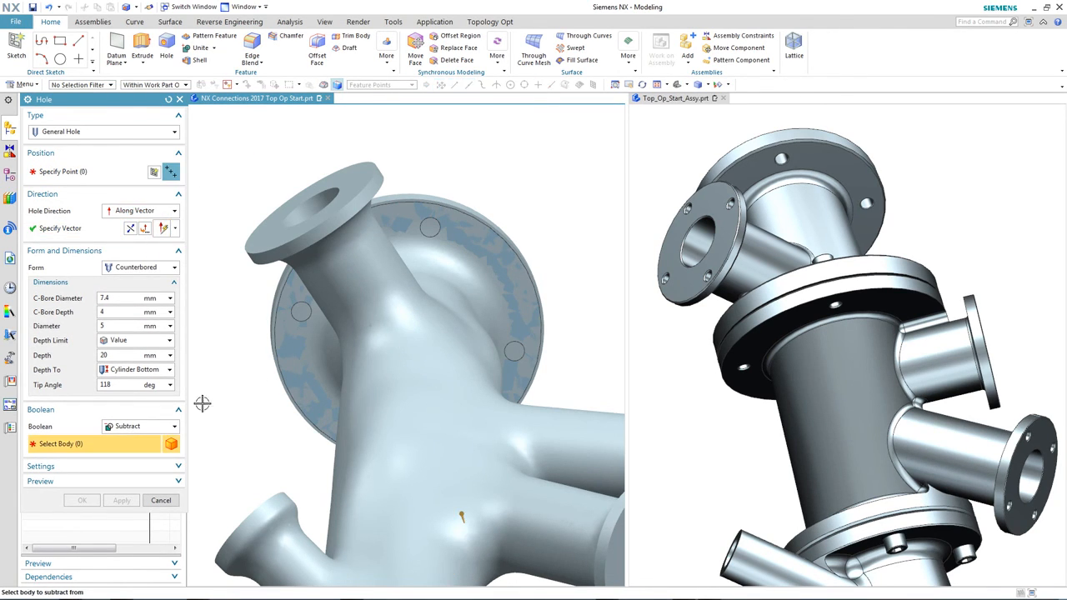
click(288, 381)
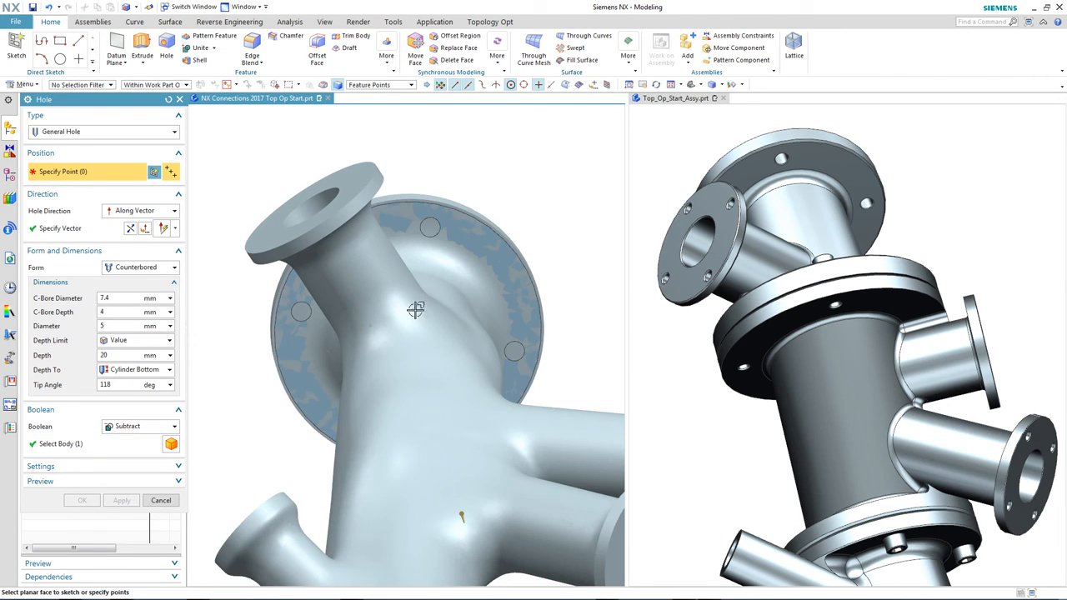
click(430, 232)
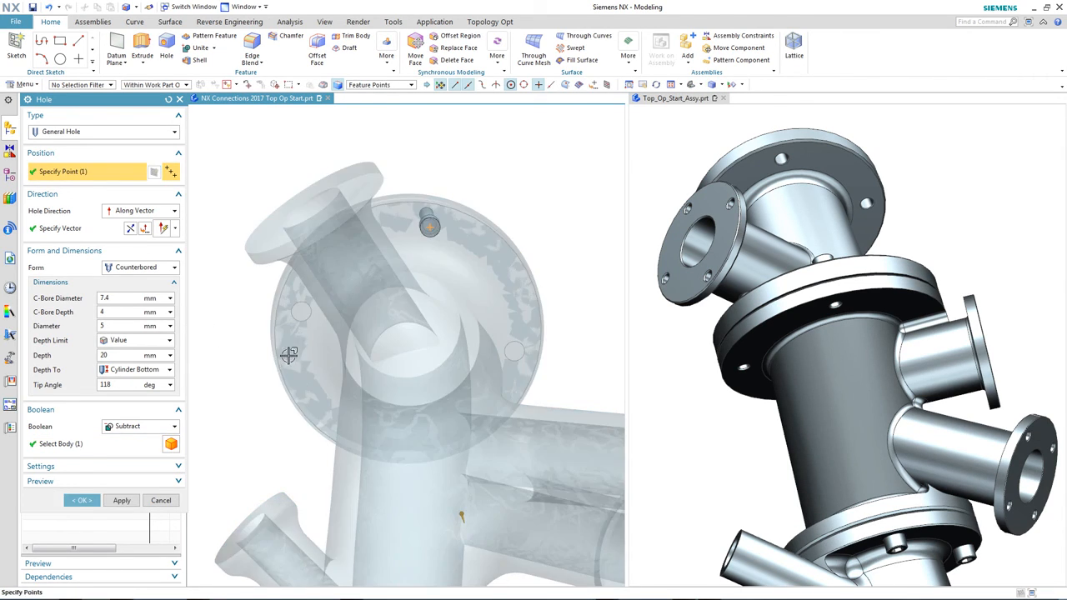
click(301, 311)
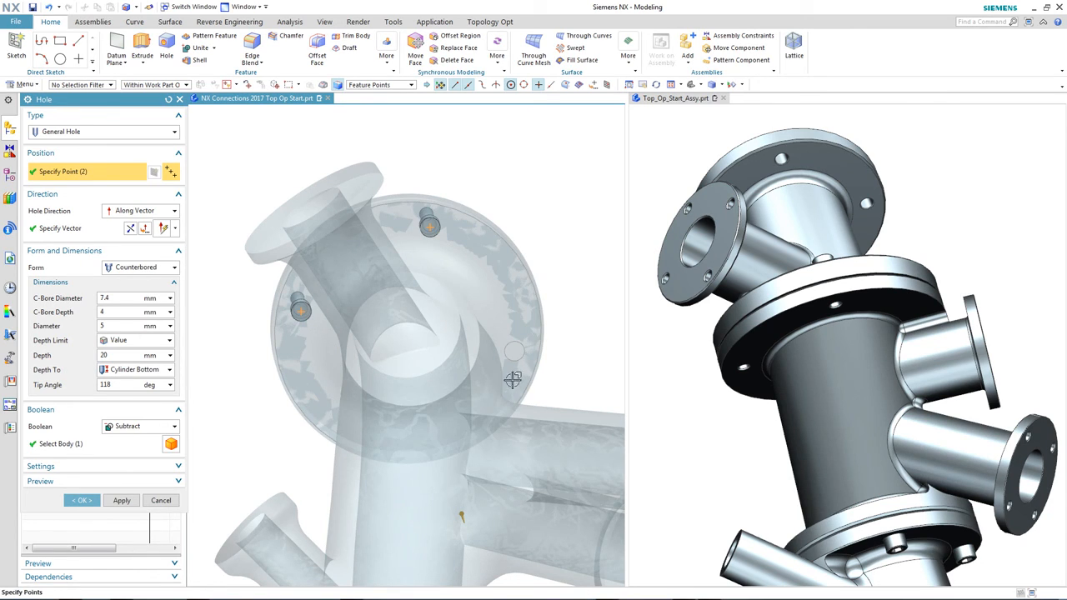
click(513, 351)
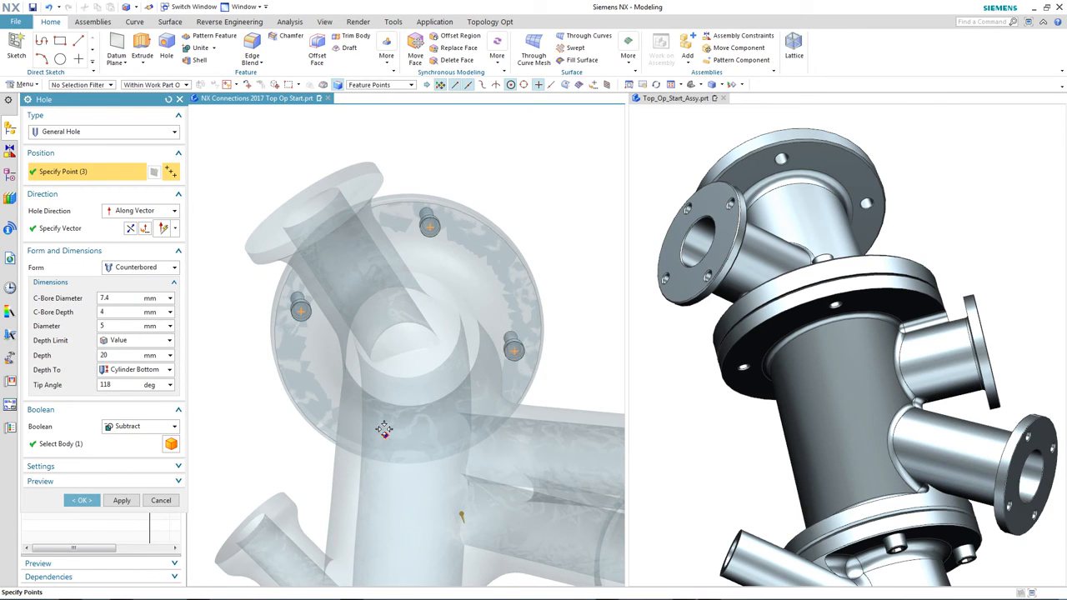
click(383, 435)
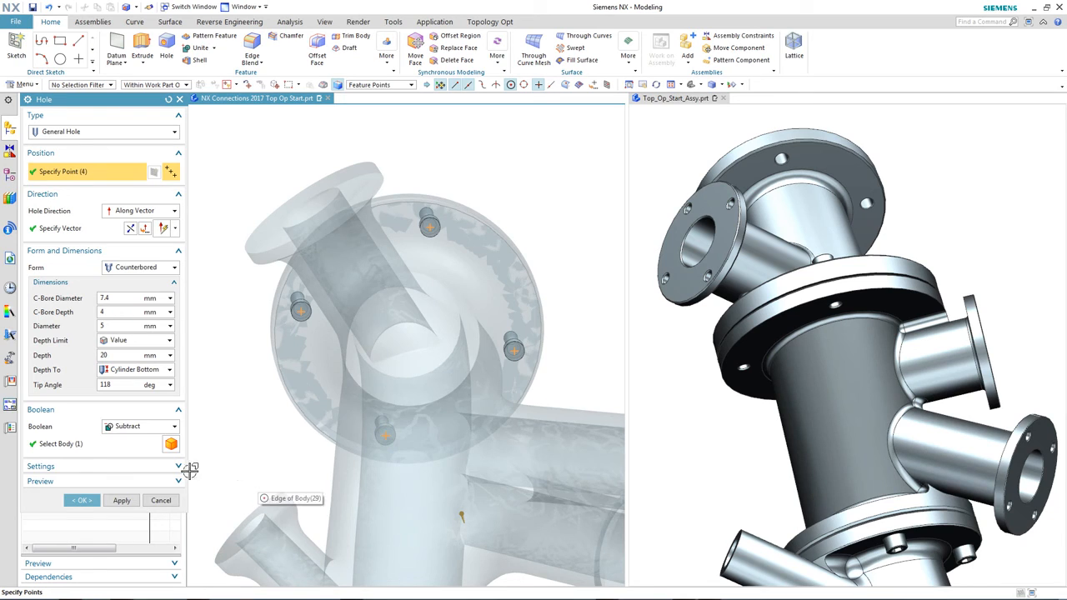
click(83, 501)
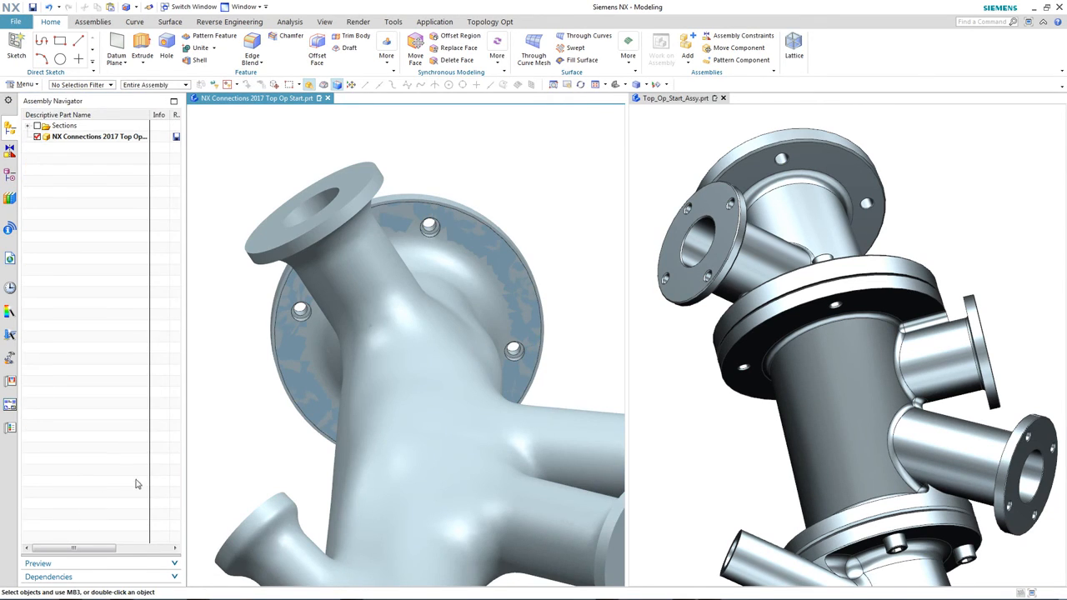
Hide the copied flange face sheet body, leaving the convergent solid body displayed
click(292, 357)
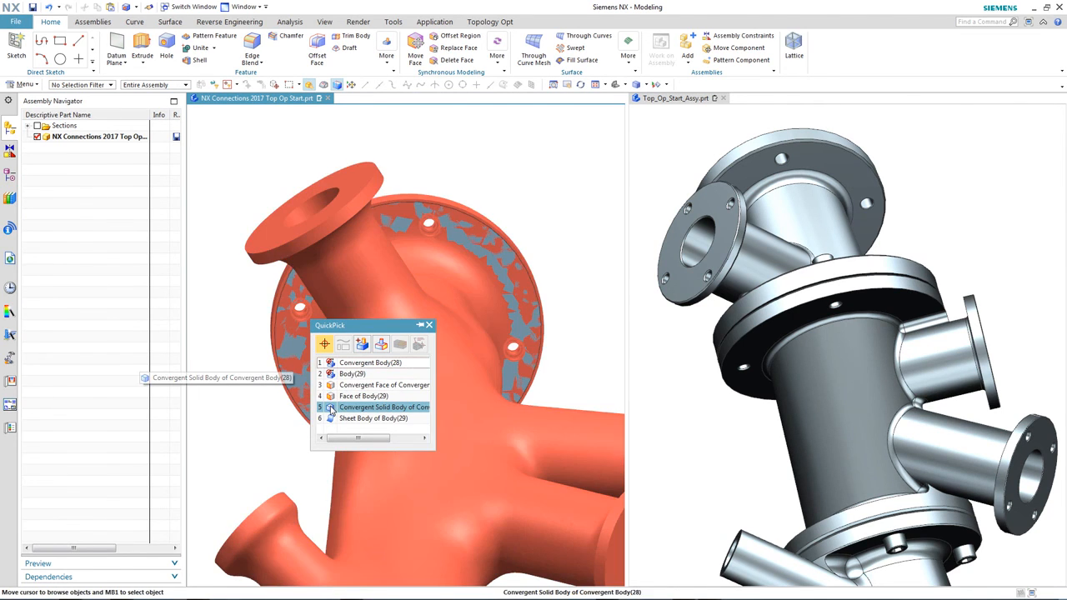
click(350, 417)
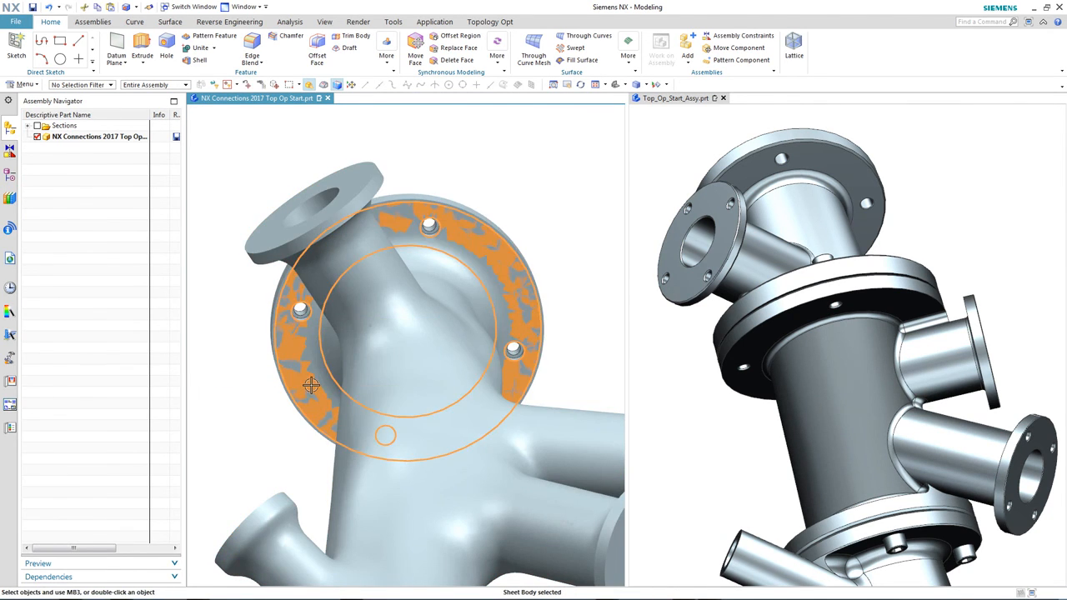
click(308, 405)
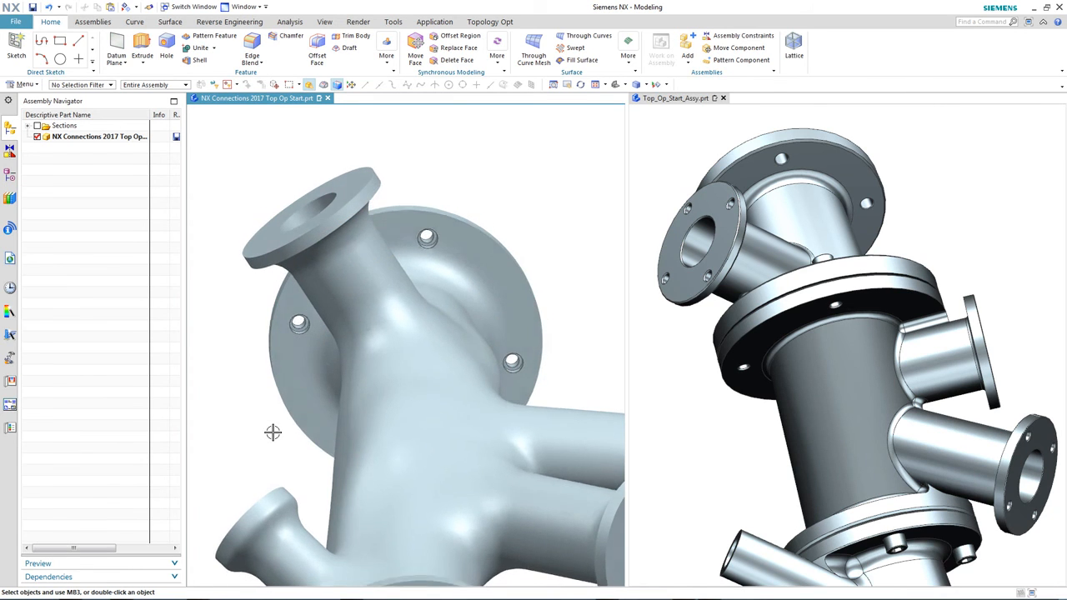
Examine the finished flange holes up close and highlight the counterbored hole feature from the model history
middle_drag(272, 432, 309, 502)
scroll(284, 510, up, 4)
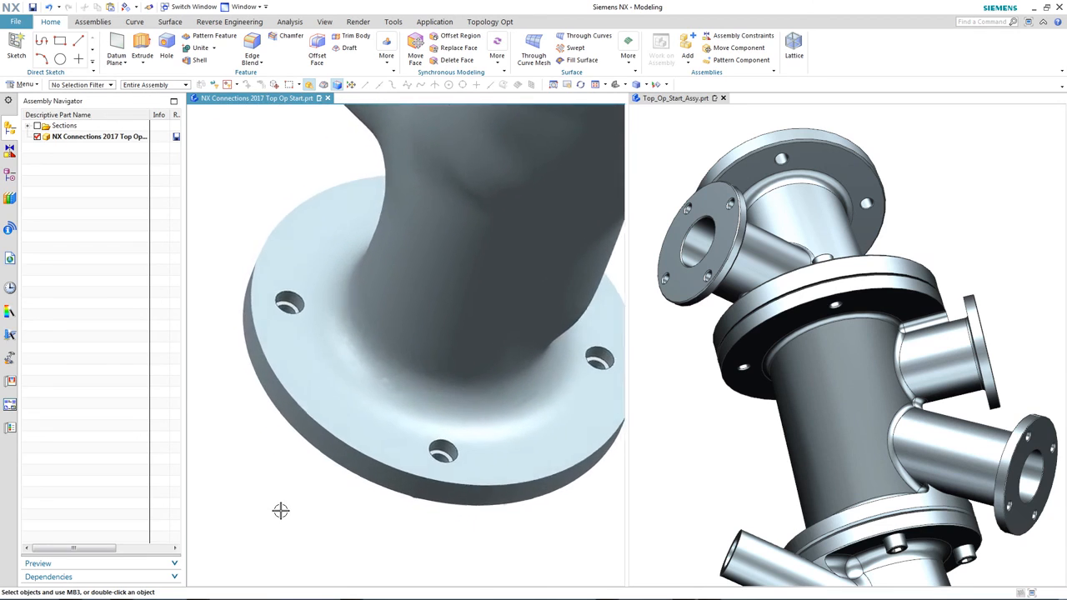
click(10, 174)
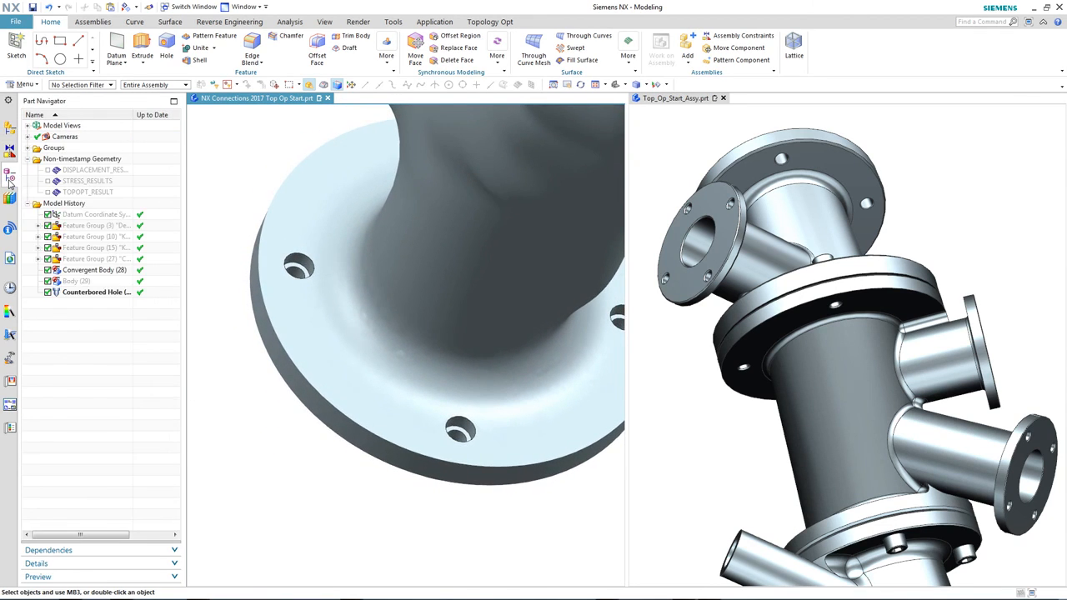
click(93, 293)
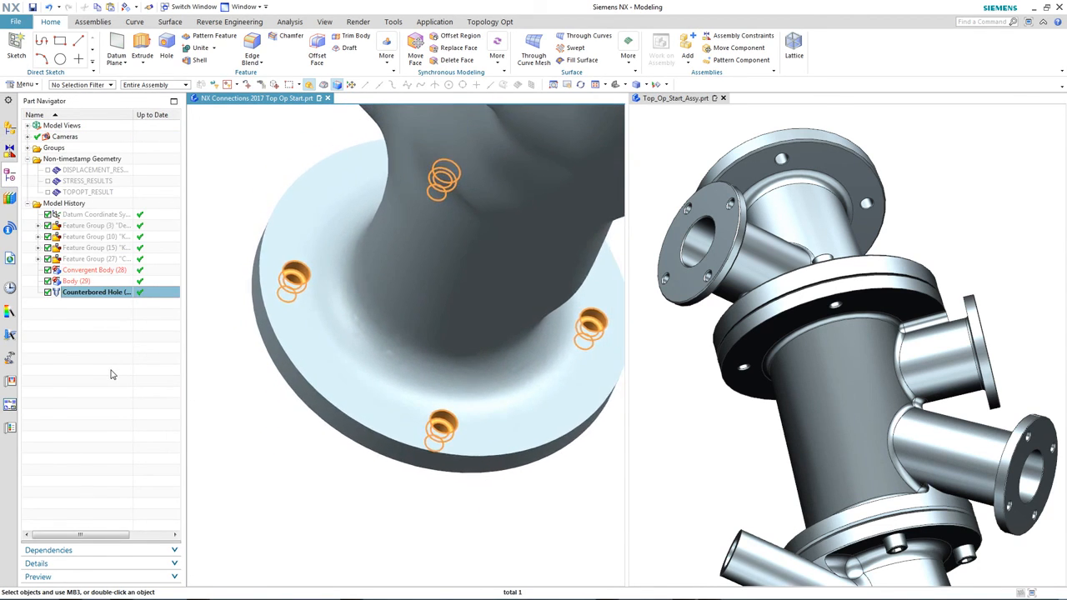
key(Escape)
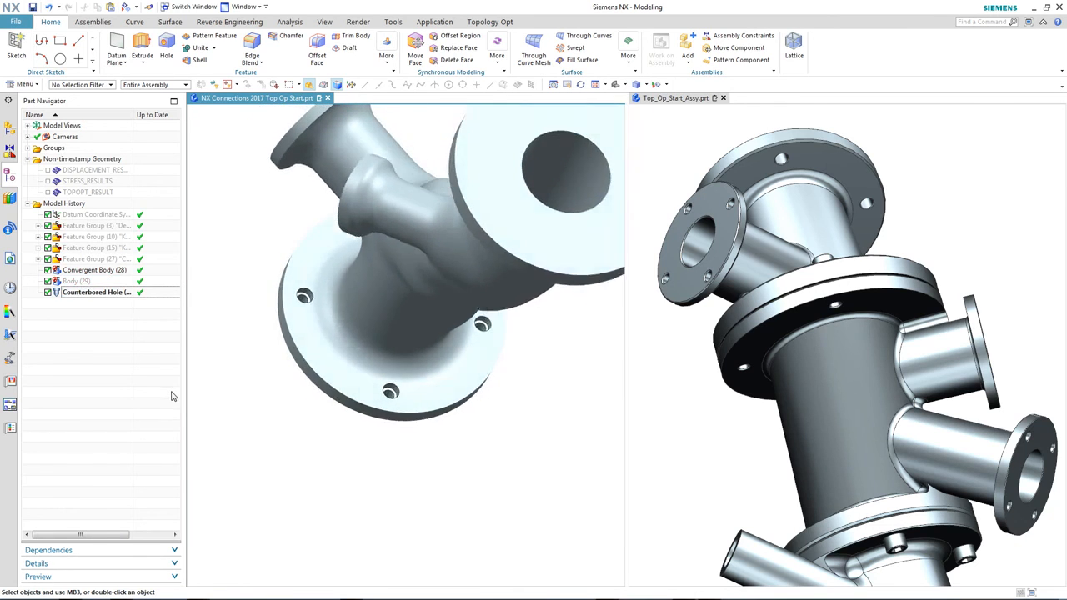